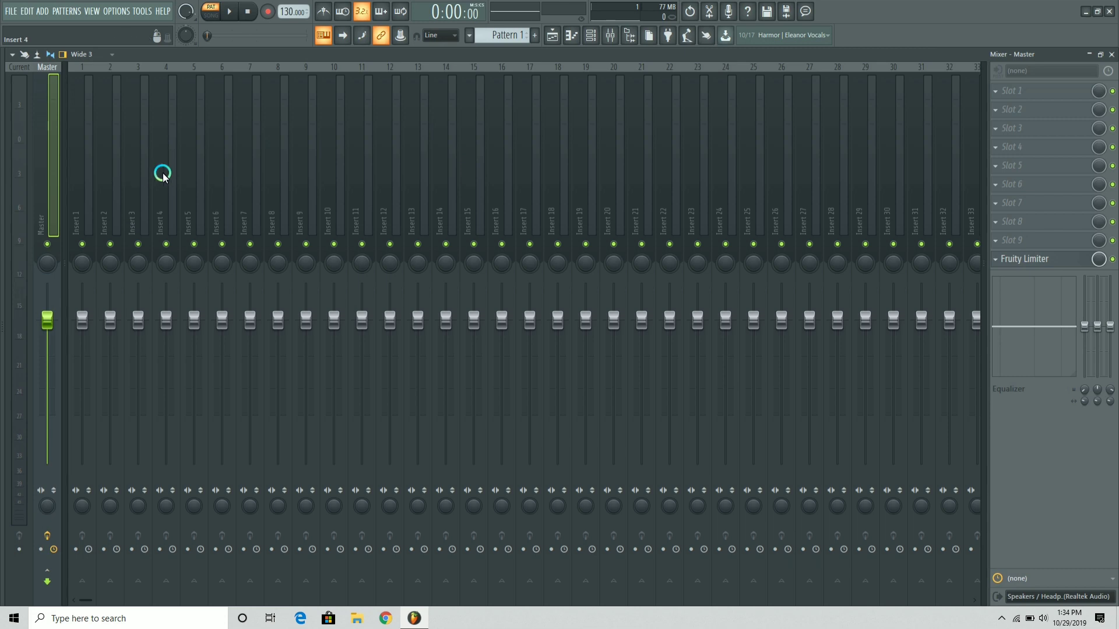
Load Pitcher into the third effect slot of mixer track Insert 4 and move the plugin window aside
{"action": "left_click", "coordinate": [163, 175]}
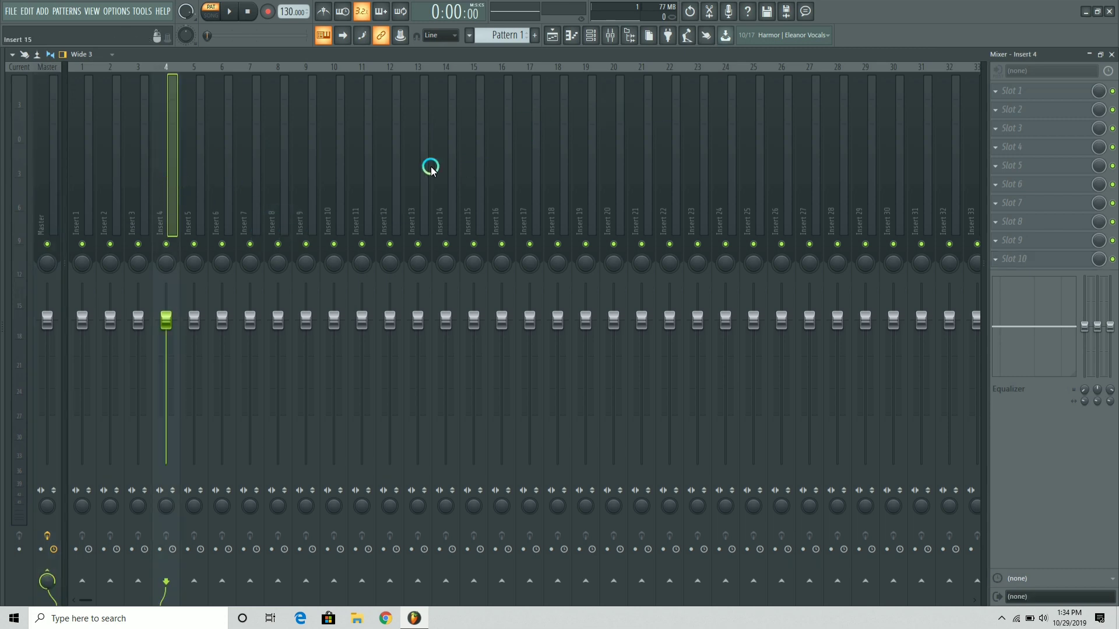
{"action": "left_click", "coordinate": [1000, 130]}
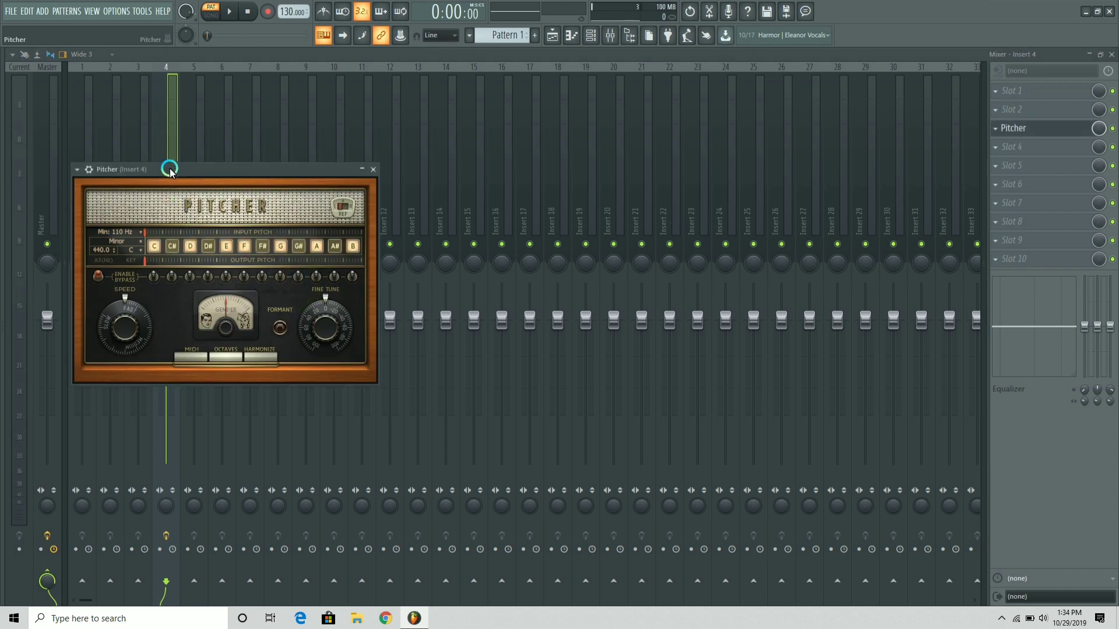
{"action": "left_click_drag", "start_coordinate": [170, 169], "coordinate": [453, 111]}
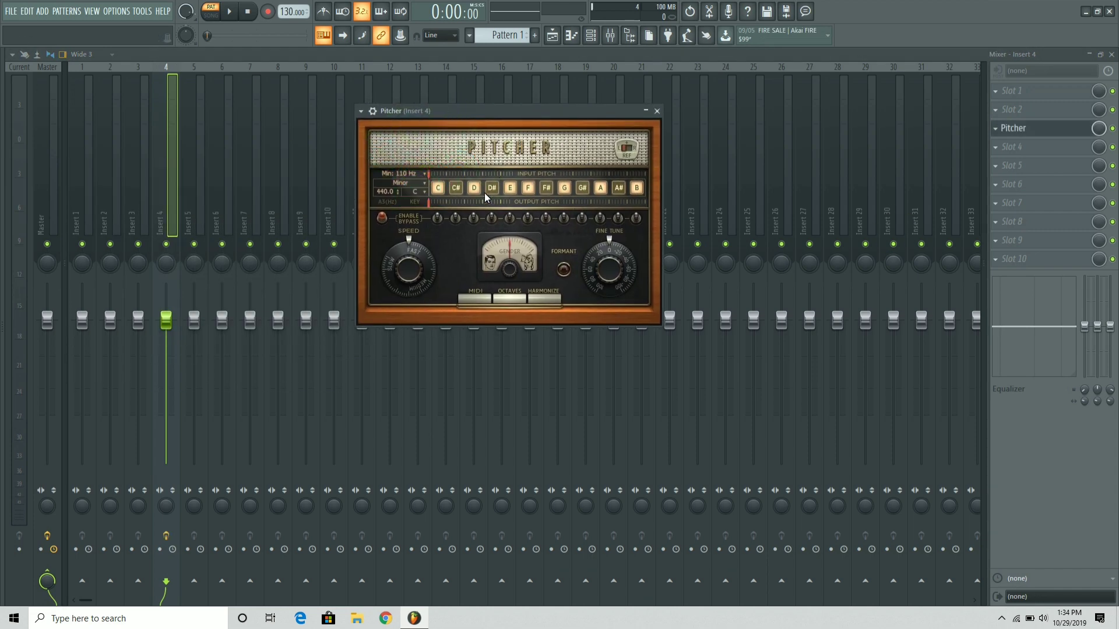
{"action": "left_click", "coordinate": [365, 120]}
{"action": "left_click", "coordinate": [474, 116]}
{"action": "left_click", "coordinate": [454, 137]}
{"action": "left_click", "coordinate": [468, 120]}
{"action": "left_click_drag", "start_coordinate": [499, 123], "coordinate": [847, 210]}
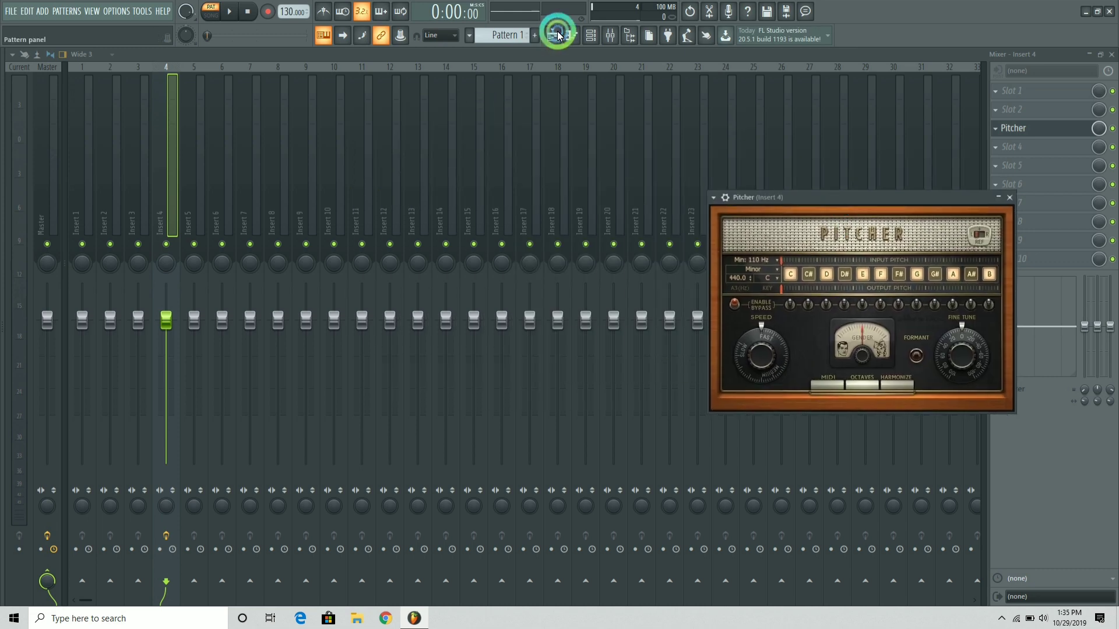
{"action": "left_click", "coordinate": [604, 36]}
{"action": "left_click", "coordinate": [592, 36]}
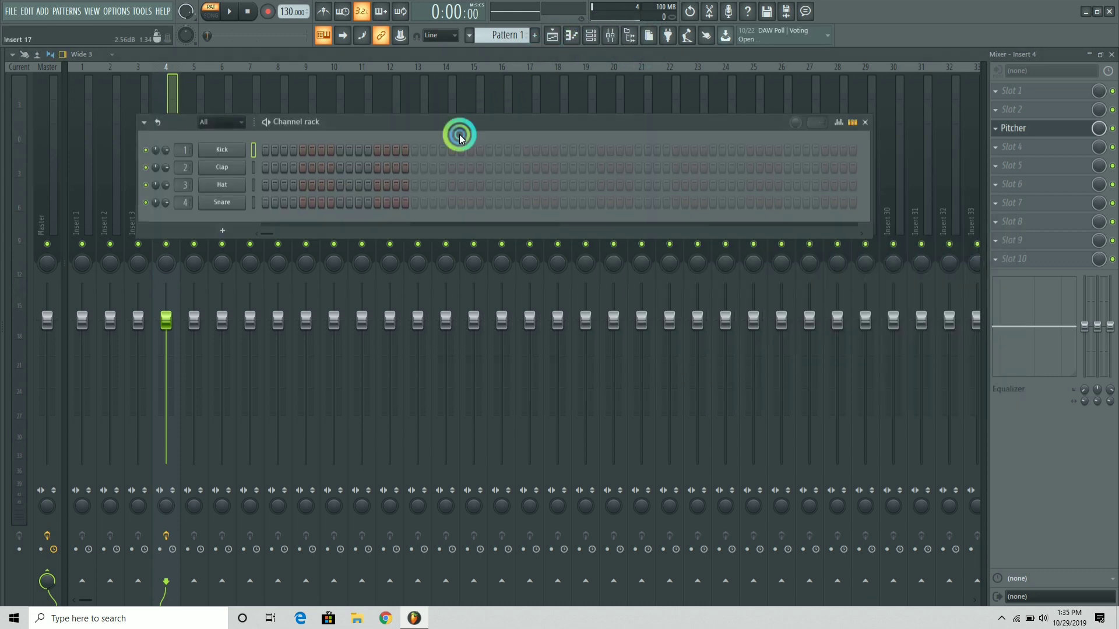
{"action": "left_click_drag", "start_coordinate": [367, 125], "coordinate": [441, 108]}
{"action": "left_click", "coordinate": [327, 122]}
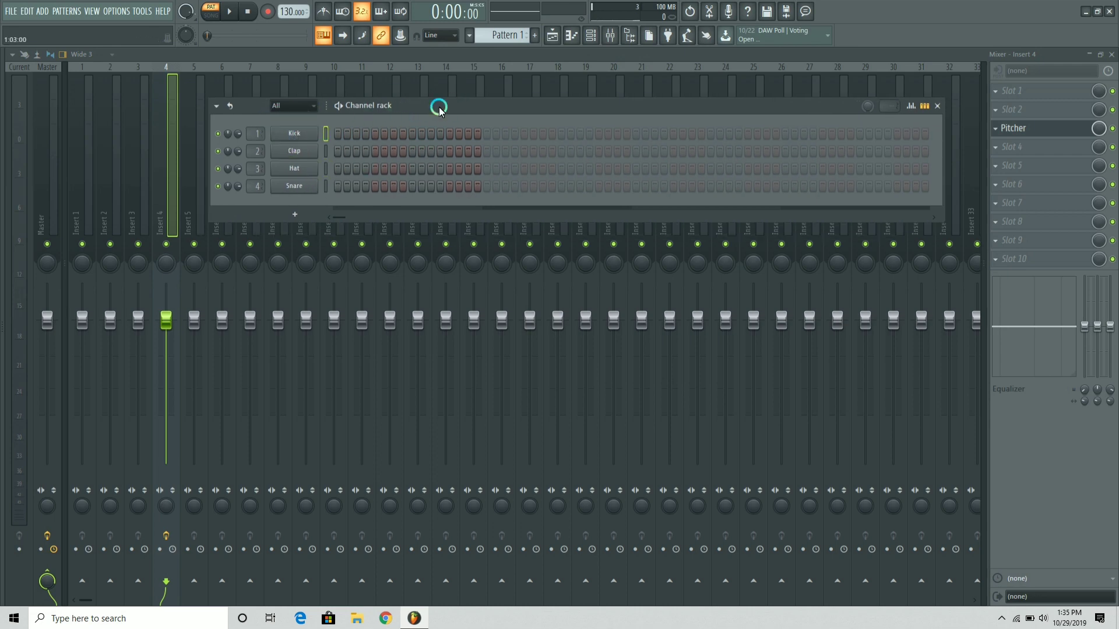
{"action": "left_click", "coordinate": [175, 133]}
{"action": "left_click", "coordinate": [1050, 102]}
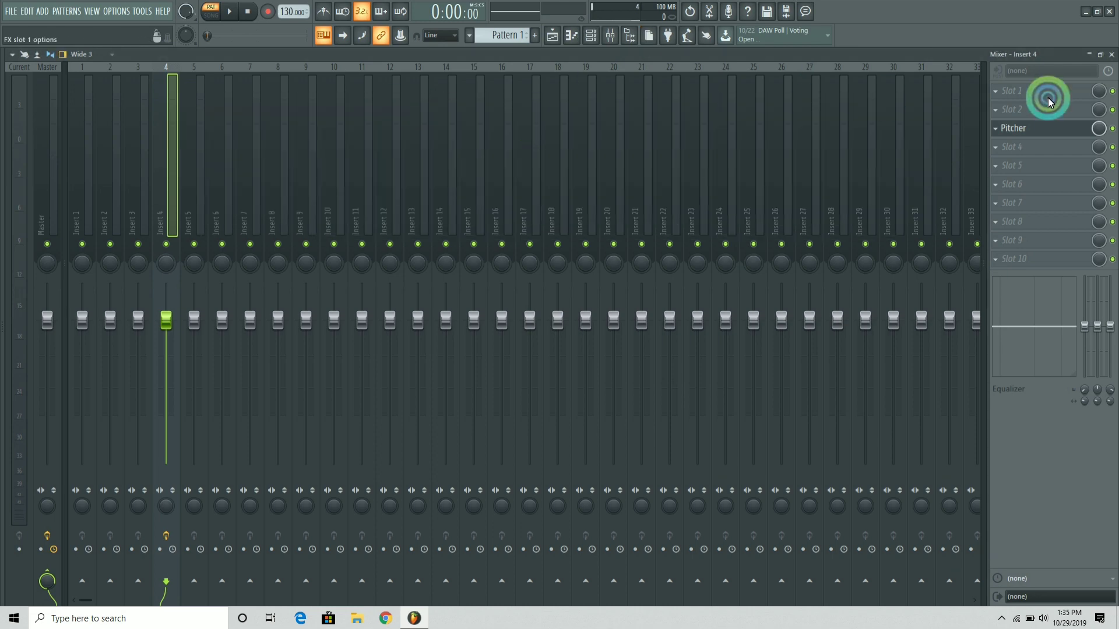
{"action": "left_click", "coordinate": [1017, 128]}
{"action": "left_click", "coordinate": [720, 201]}
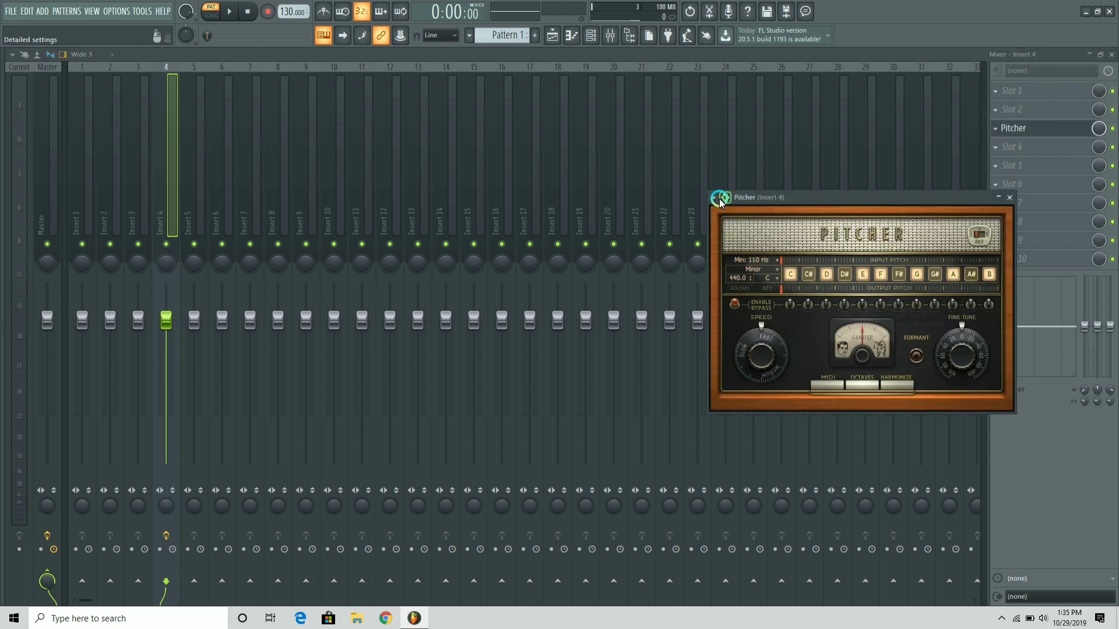
{"action": "left_click", "coordinate": [737, 446]}
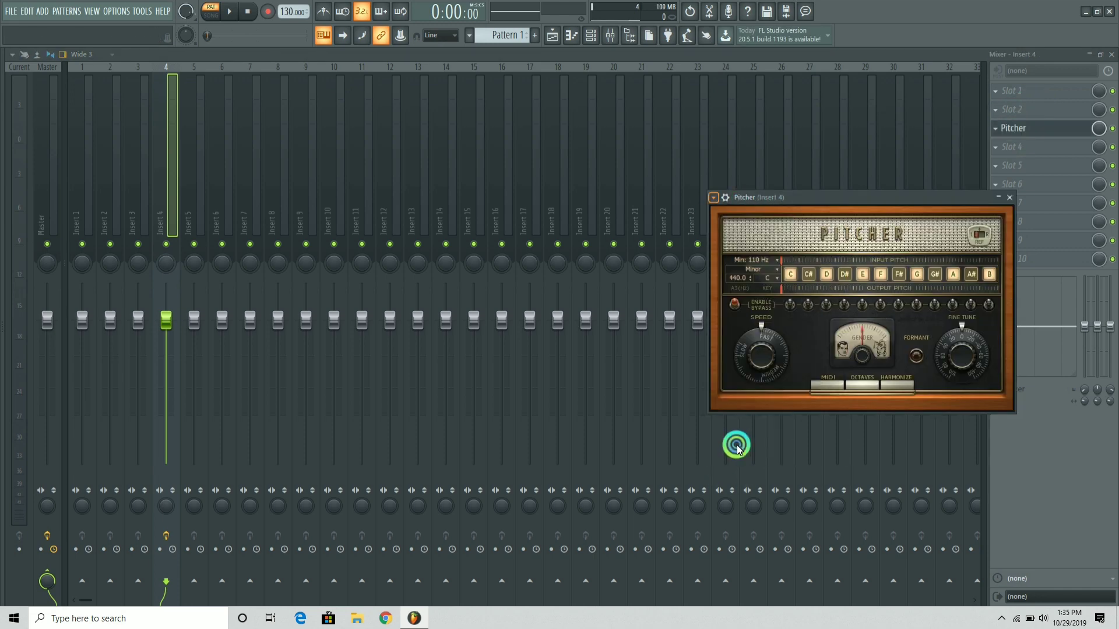
{"action": "left_click", "coordinate": [511, 135]}
{"action": "left_click", "coordinate": [858, 186]}
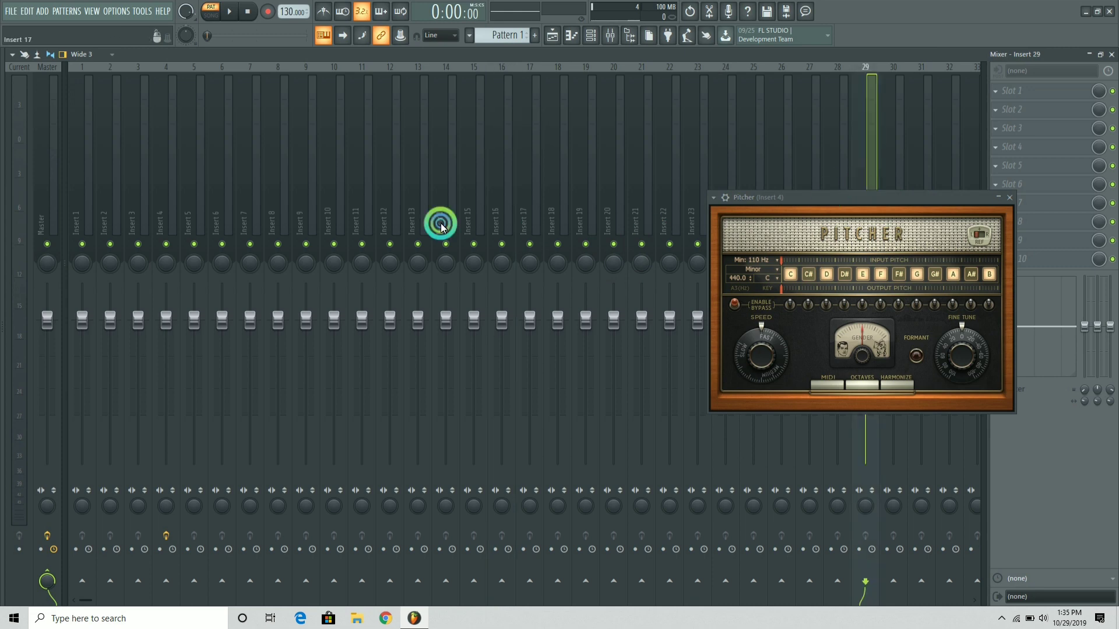
{"action": "left_click", "coordinate": [220, 194]}
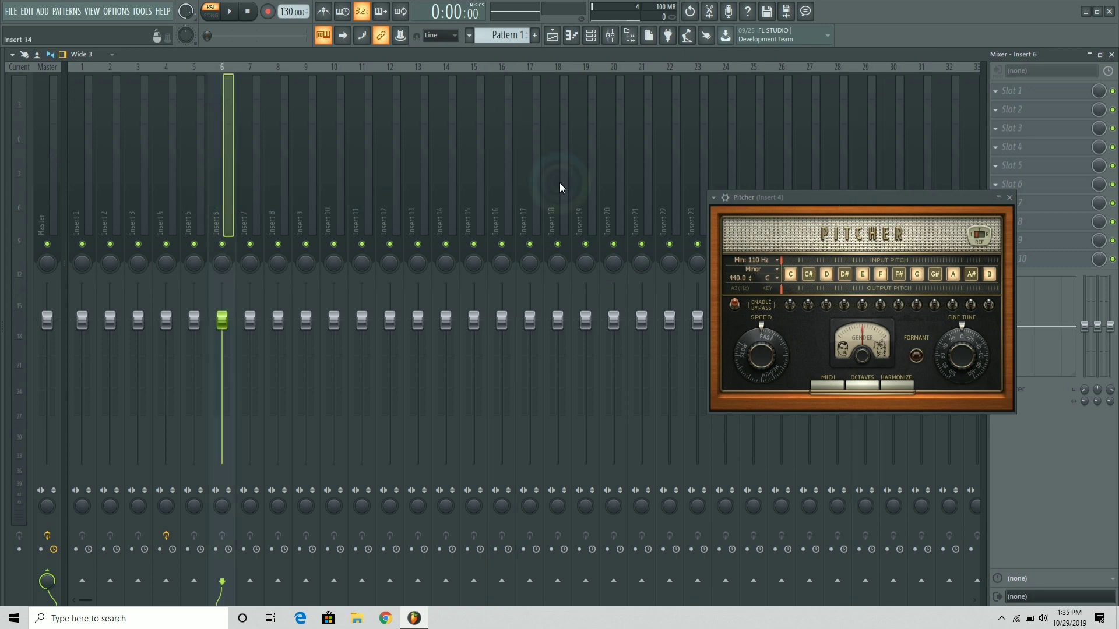
{"action": "left_click", "coordinate": [173, 157]}
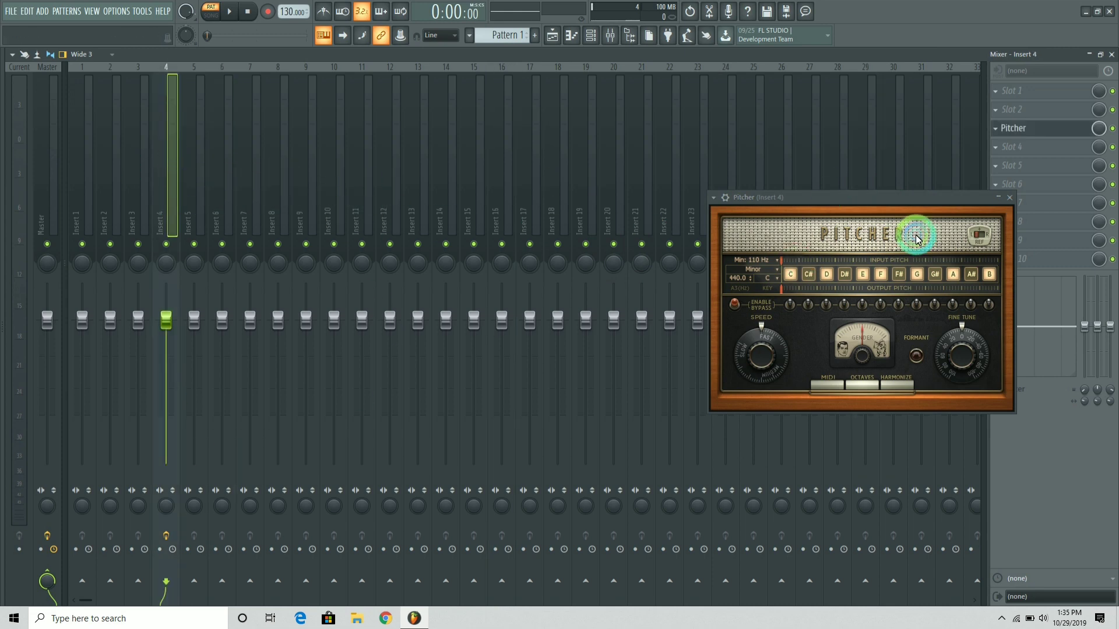
Set Pitcher's key to G with the Minor scale and reposition its window over the middle of the mixer
{"action": "left_click", "coordinate": [767, 280]}
{"action": "left_click_drag", "start_coordinate": [817, 199], "coordinate": [567, 151]}
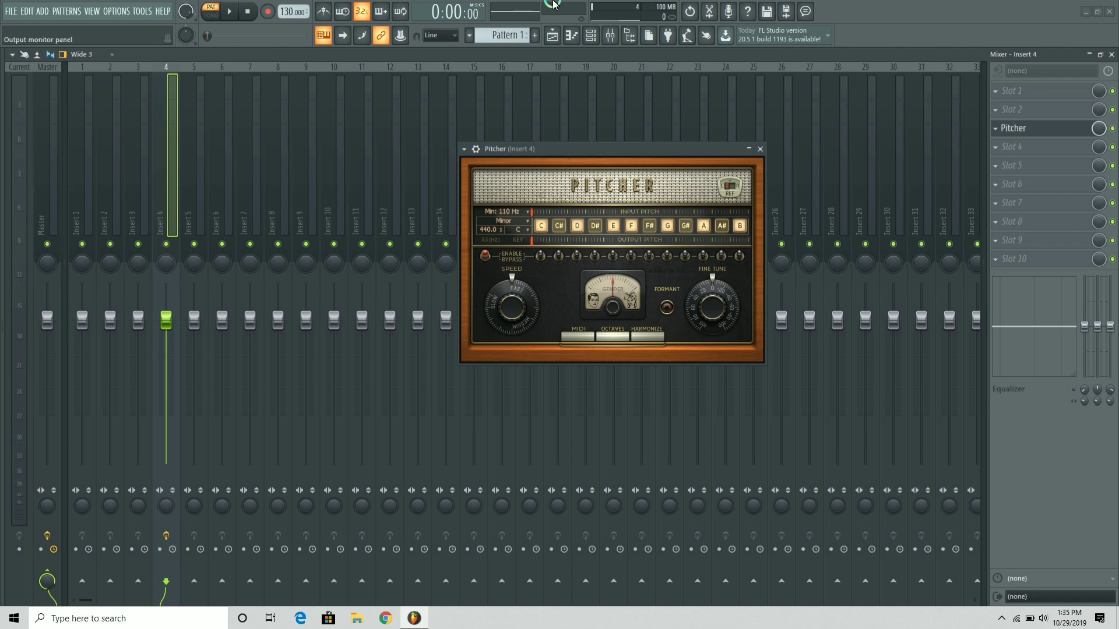
{"action": "left_click", "coordinate": [515, 234]}
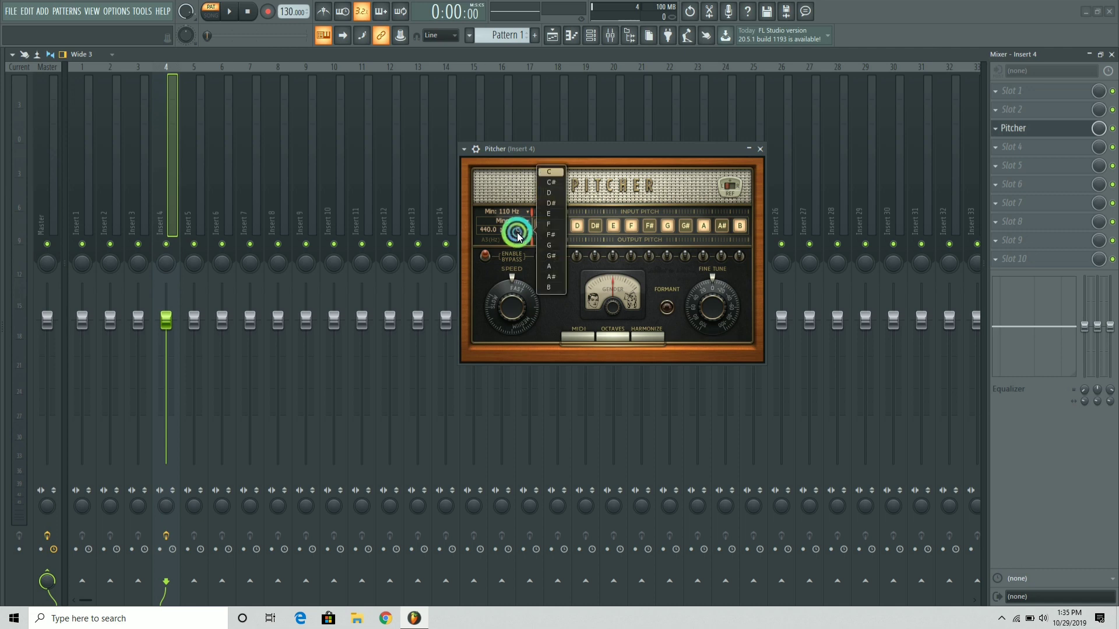
{"action": "left_click", "coordinate": [551, 251]}
{"action": "left_click", "coordinate": [509, 222]}
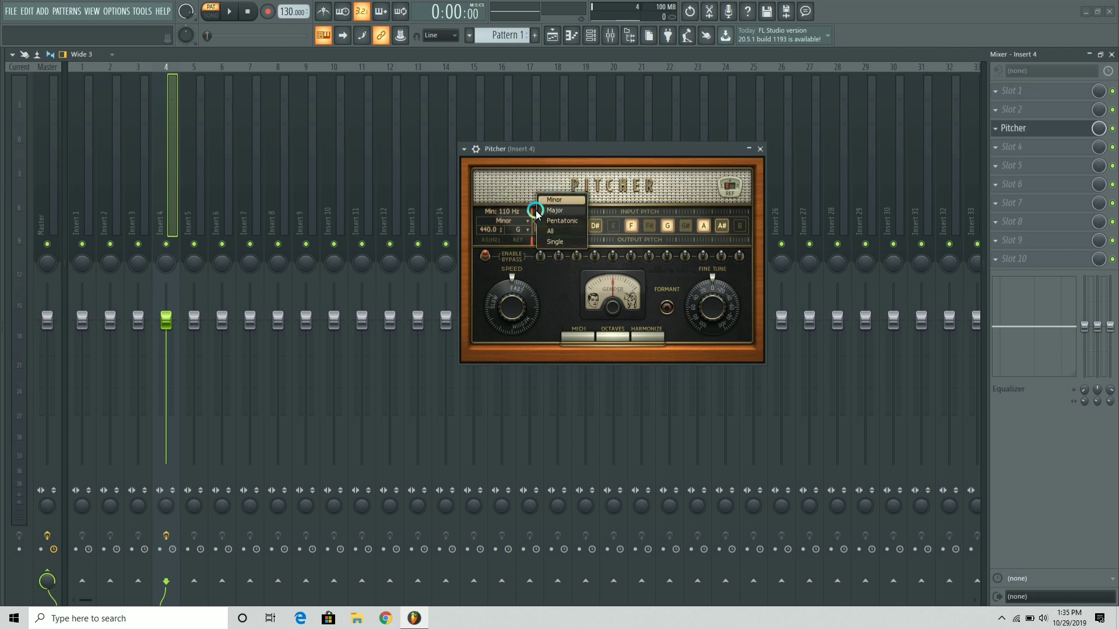
{"action": "left_click", "coordinate": [547, 150]}
{"action": "left_click", "coordinate": [491, 335]}
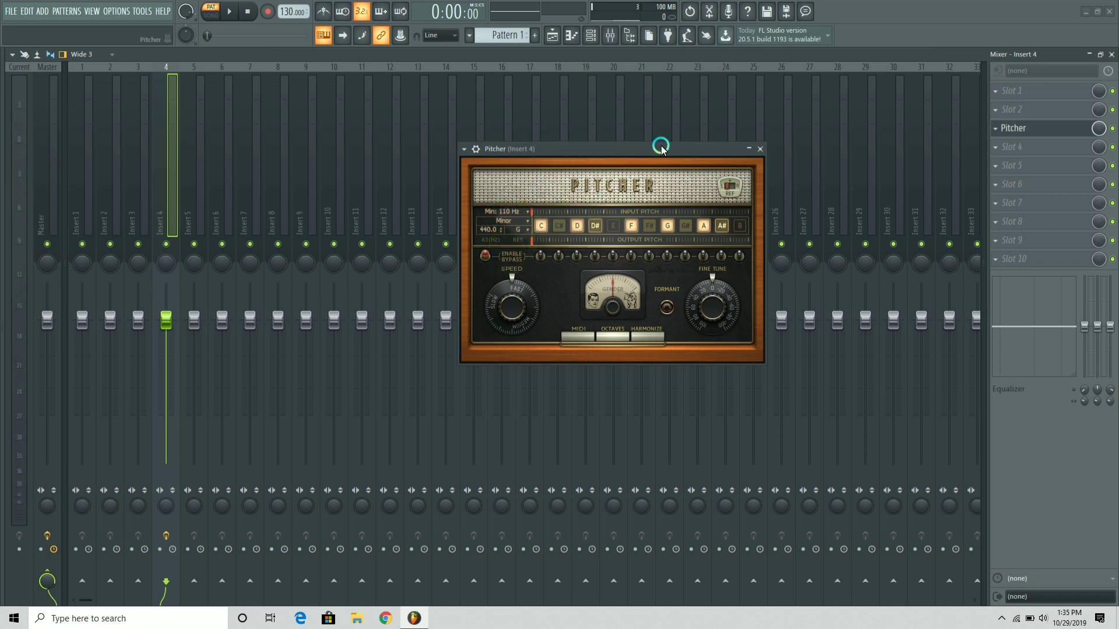
{"action": "left_click_drag", "start_coordinate": [628, 153], "coordinate": [714, 208]}
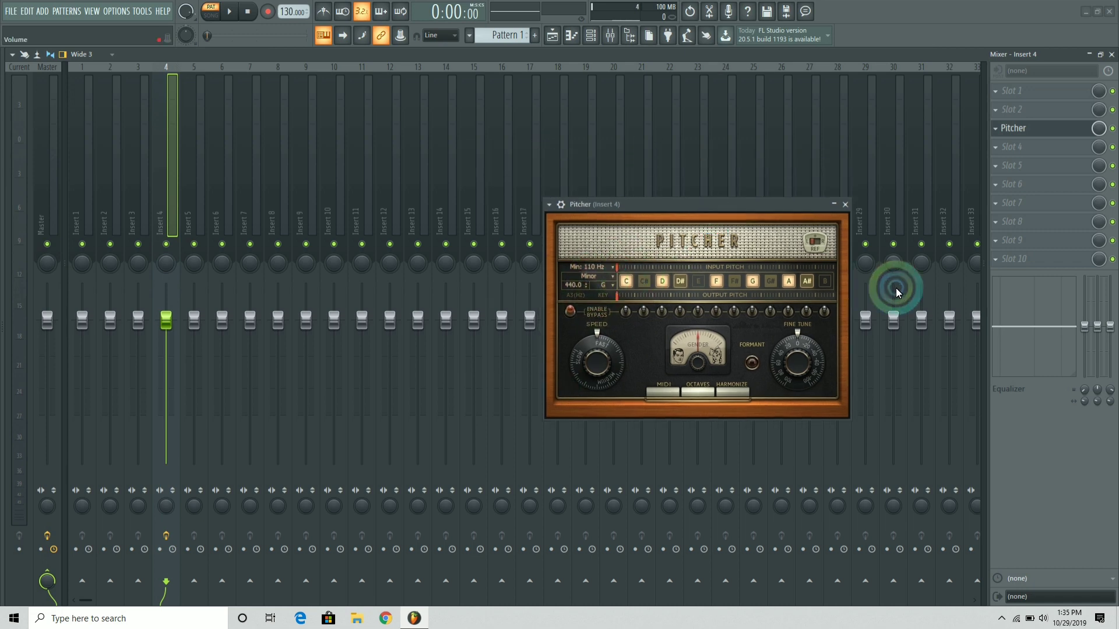
Show the channel rack and add a Sampler channel to it
{"action": "left_click", "coordinate": [590, 35]}
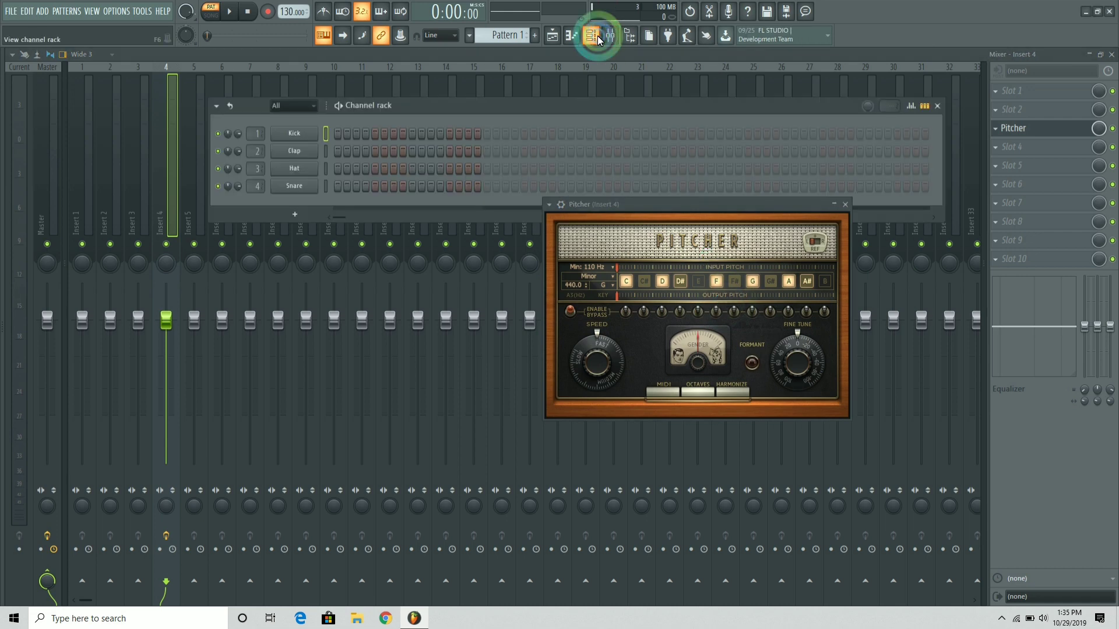
{"action": "left_click", "coordinate": [301, 216]}
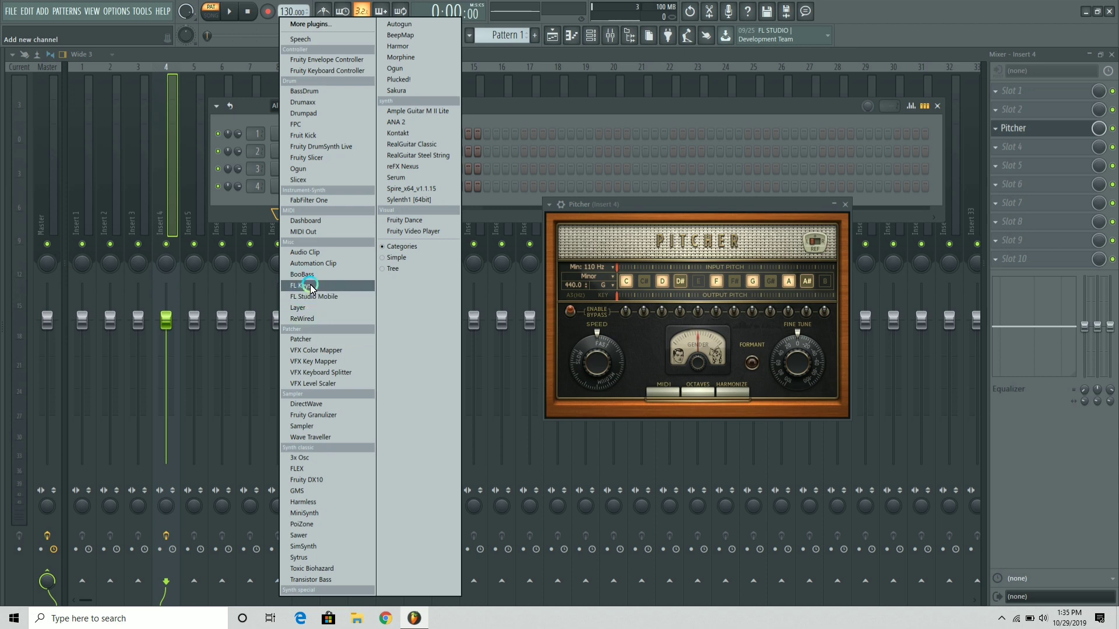
{"action": "left_click", "coordinate": [319, 427]}
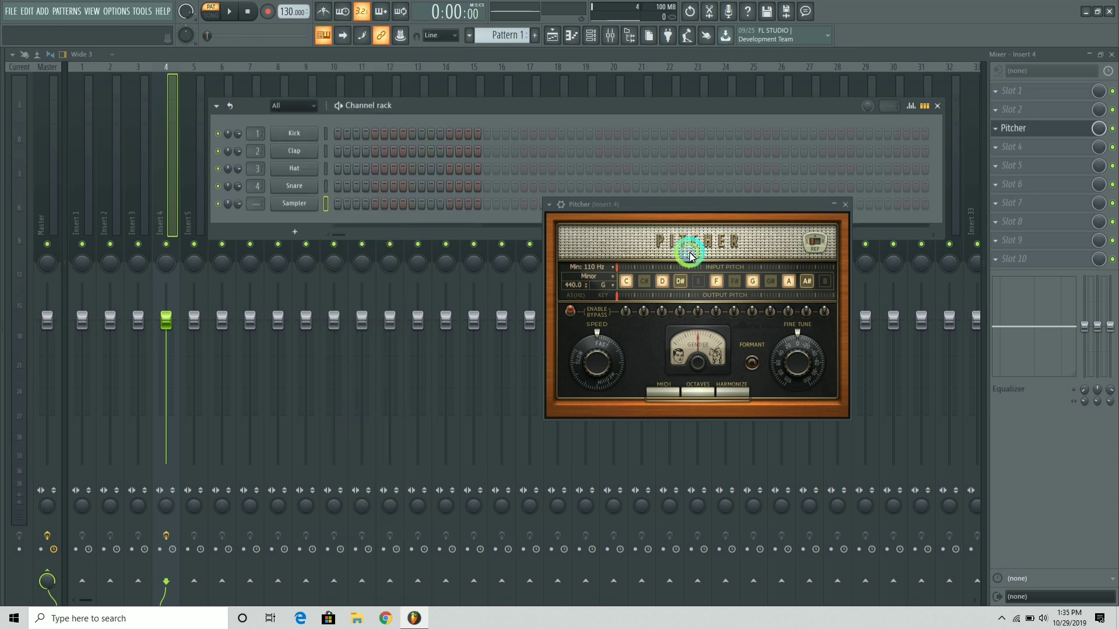
{"action": "left_click", "coordinate": [930, 283]}
{"action": "left_click", "coordinate": [689, 294]}
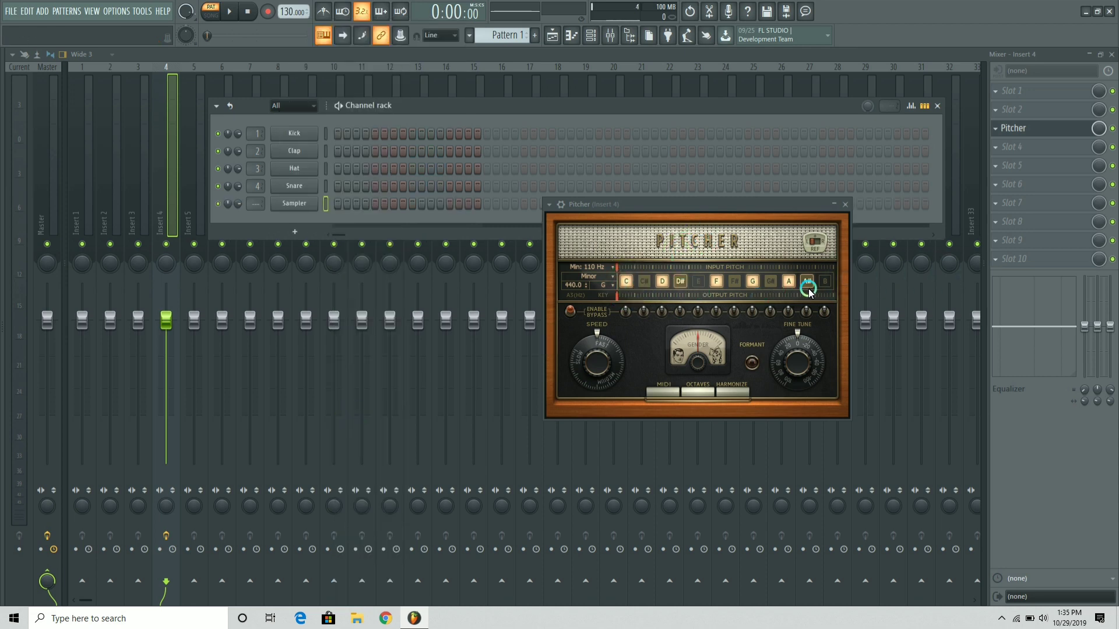
Open the piano roll of the new Sampler channel
{"action": "right_click", "coordinate": [303, 203]}
{"action": "left_click", "coordinate": [344, 215]}
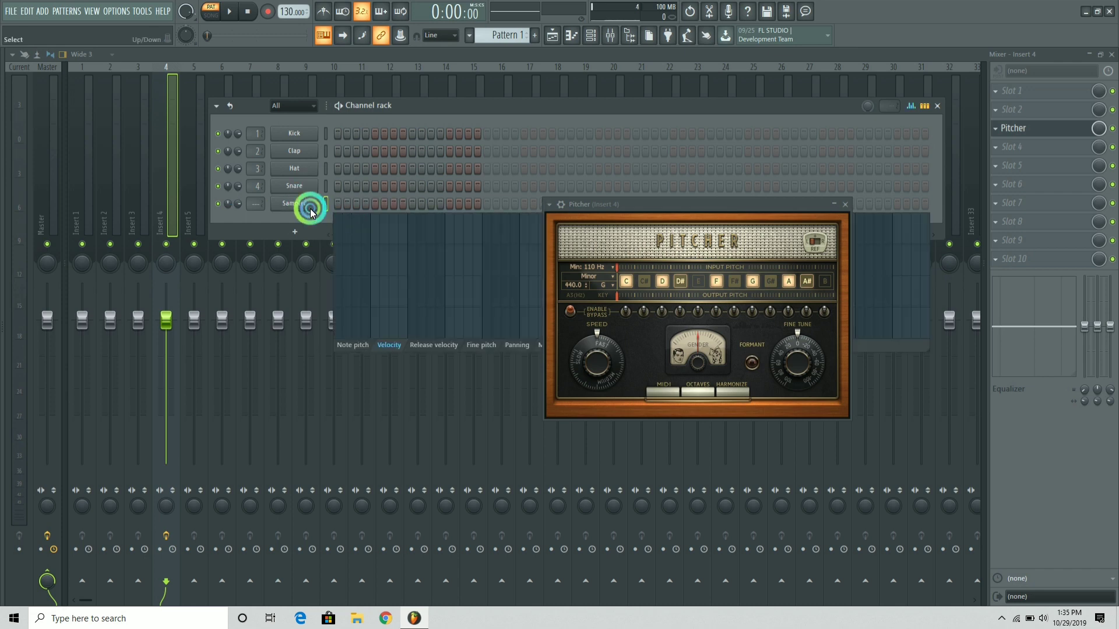
{"action": "right_click", "coordinate": [308, 204]}
{"action": "left_click", "coordinate": [356, 202]}
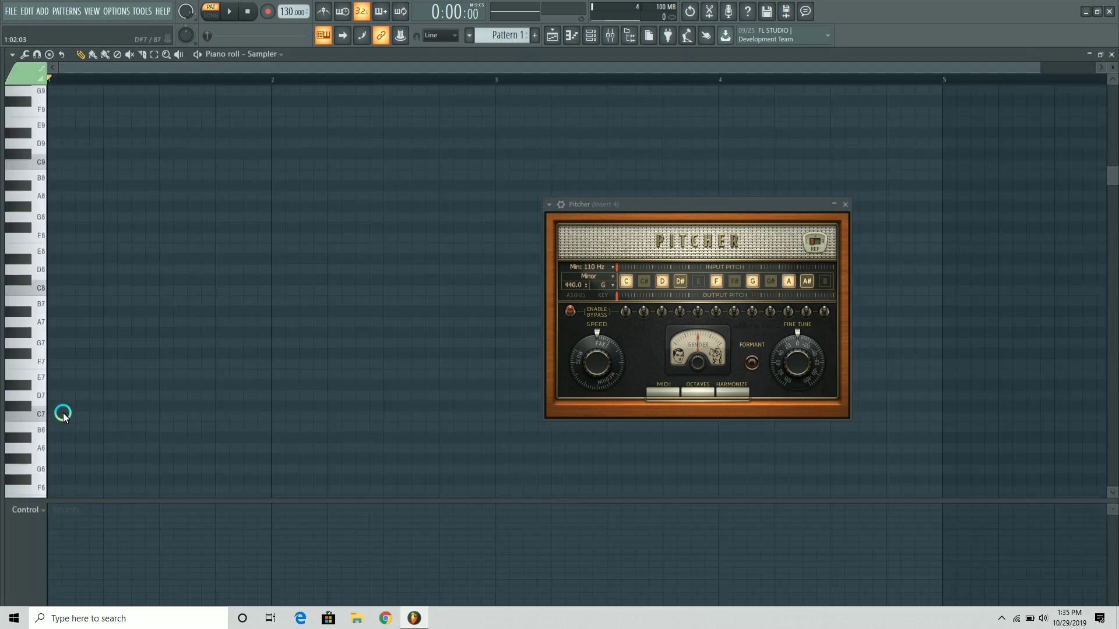
Draw one-bar notes at the start of the pattern on C5, D5, D#5, F5, G5, A5 and A#5
{"action": "left_click", "coordinate": [58, 379]}
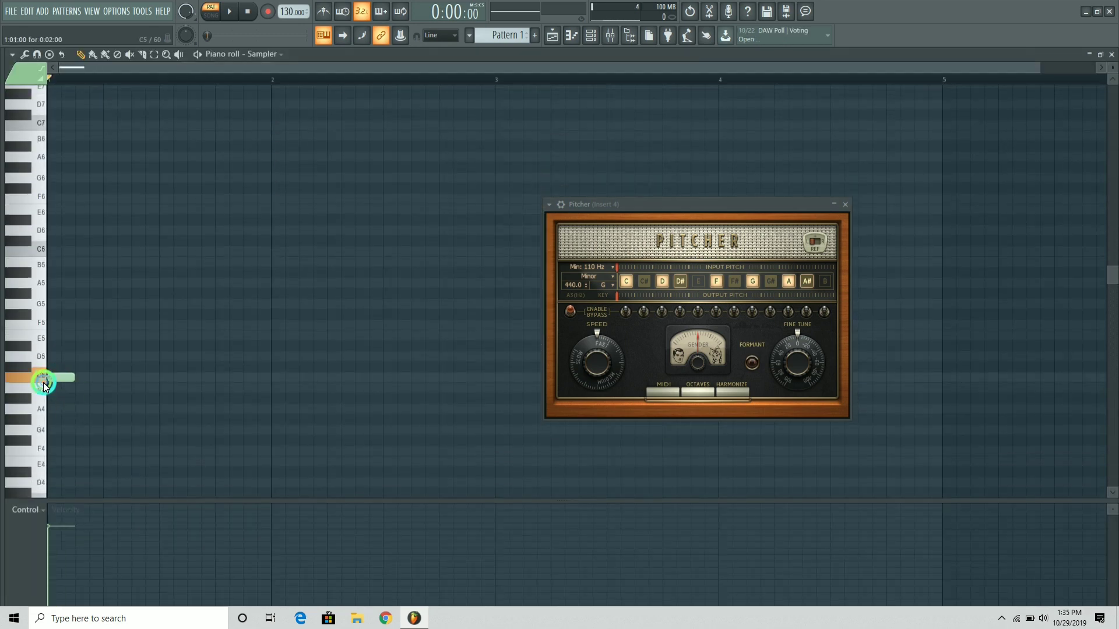
{"action": "left_click_drag", "start_coordinate": [72, 378], "coordinate": [271, 379]}
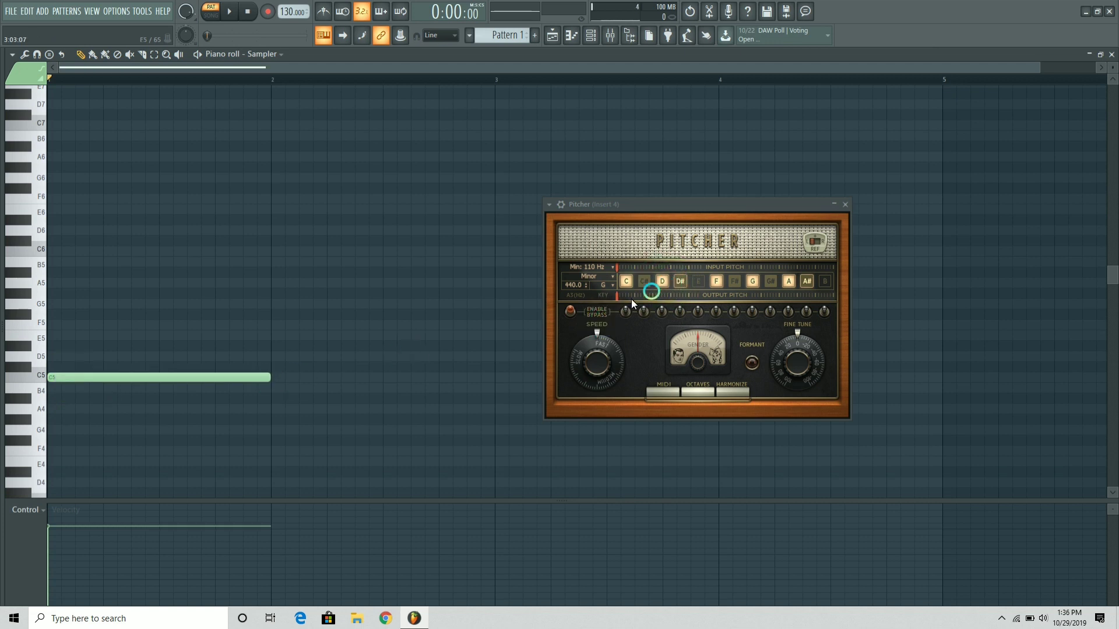
{"action": "left_click", "coordinate": [60, 357]}
{"action": "left_click", "coordinate": [67, 345]}
{"action": "left_click", "coordinate": [710, 314]}
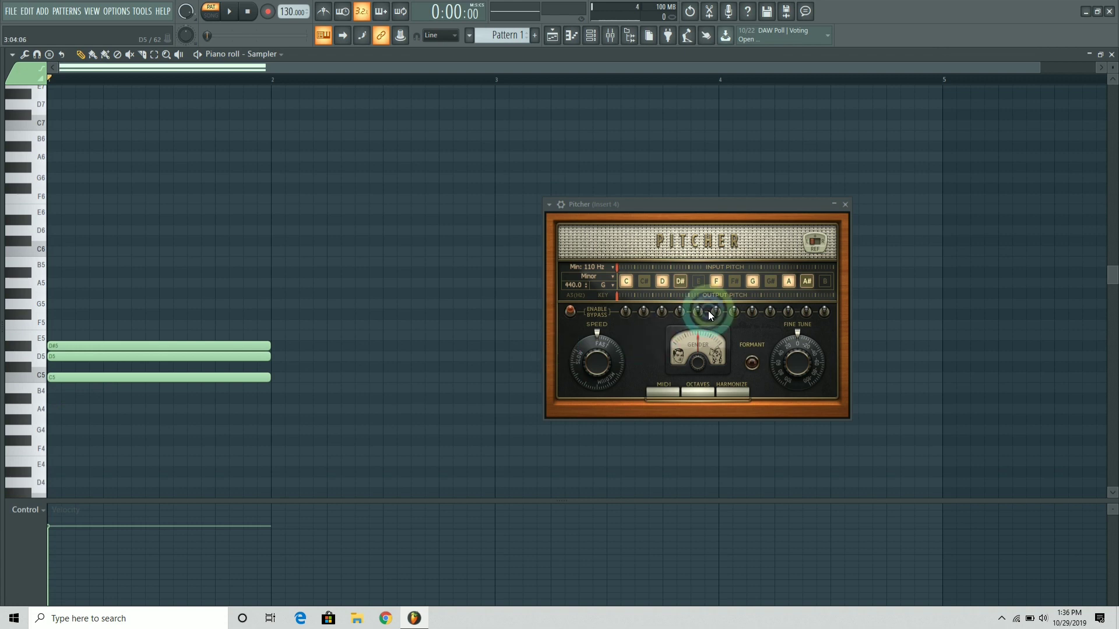
{"action": "left_click", "coordinate": [72, 325]}
{"action": "left_click", "coordinate": [85, 304]}
{"action": "left_click", "coordinate": [83, 284]}
{"action": "left_click", "coordinate": [76, 271]}
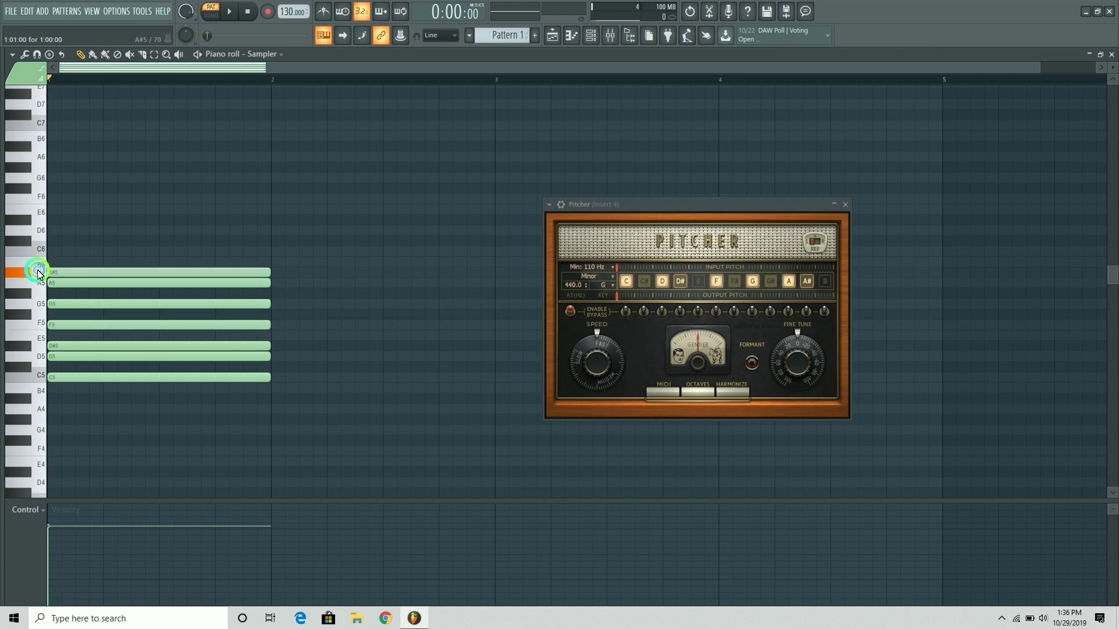
Duplicate the scale notes into octaves 6, 4 and 3, and lengthen all the notes to four bars
{"action": "mouse_move", "coordinate": [120, 248]}
{"action": "left_mouse_down"}
{"action": "mouse_move", "coordinate": [107, 380]}
{"action": "mouse_move", "coordinate": [200, 305]}
{"action": "mouse_move", "coordinate": [160, 281]}
{"action": "mouse_move", "coordinate": [142, 250]}
{"action": "mouse_move", "coordinate": [108, 243]}
{"action": "left_mouse_up"}
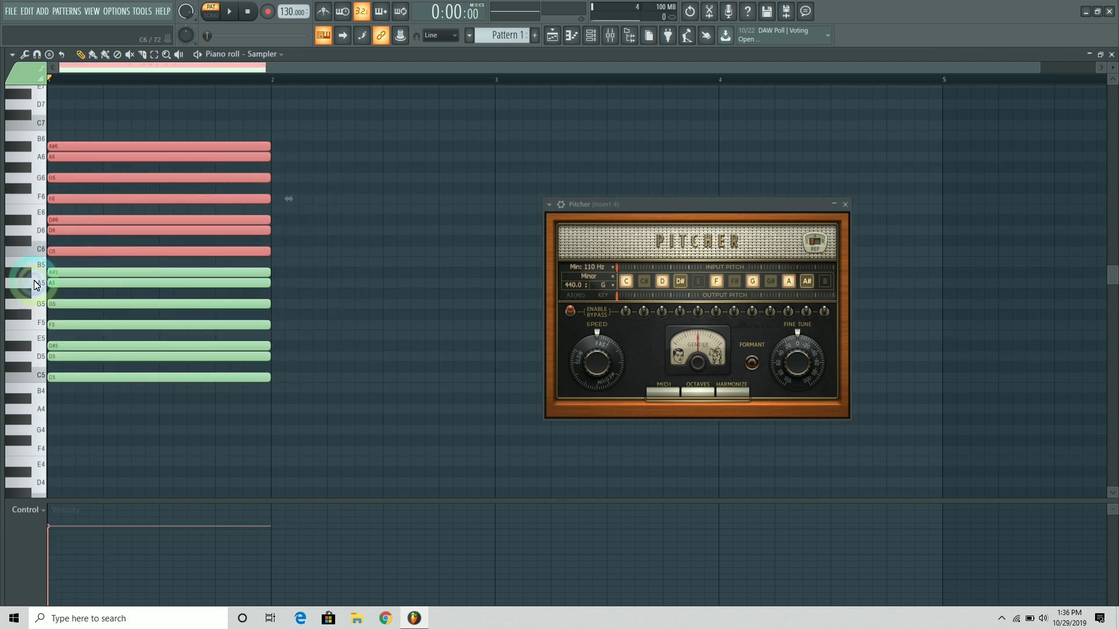
{"action": "left_click", "coordinate": [40, 383]}
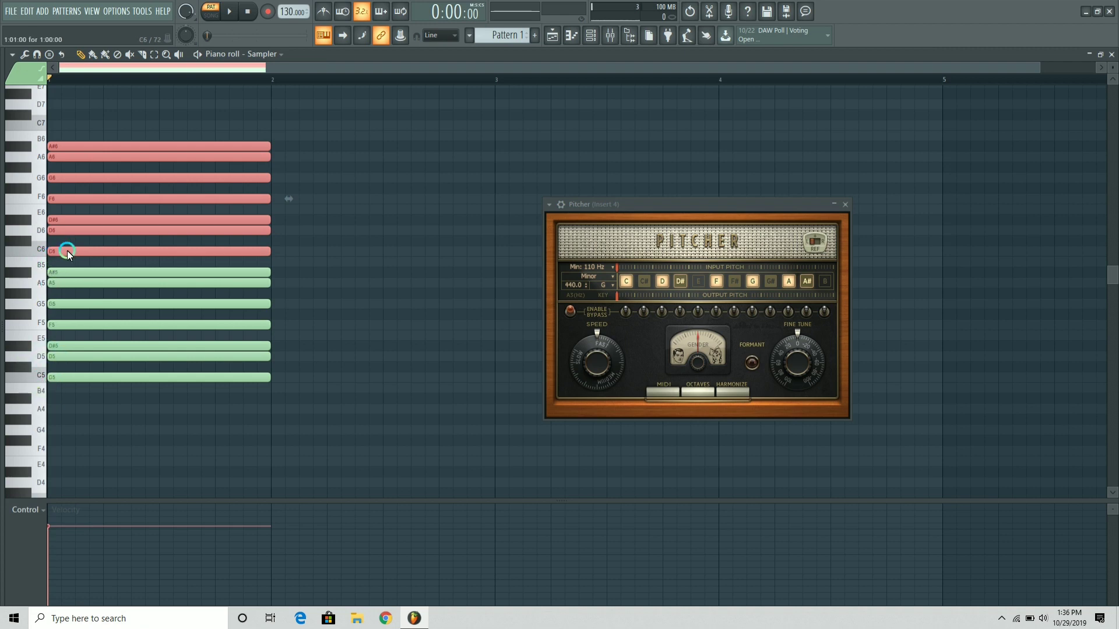
{"action": "left_click", "coordinate": [112, 79]}
{"action": "left_click_drag", "start_coordinate": [112, 256], "coordinate": [90, 435]}
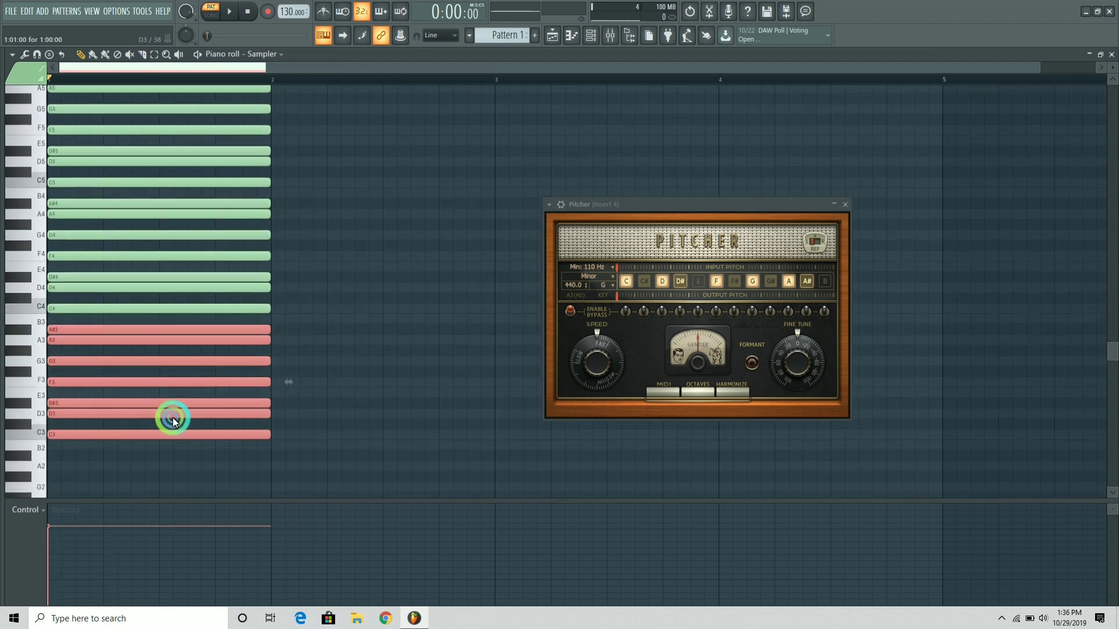
{"action": "key", "text": "ctrl+a"}
{"action": "left_click_drag", "start_coordinate": [269, 260], "coordinate": [941, 202]}
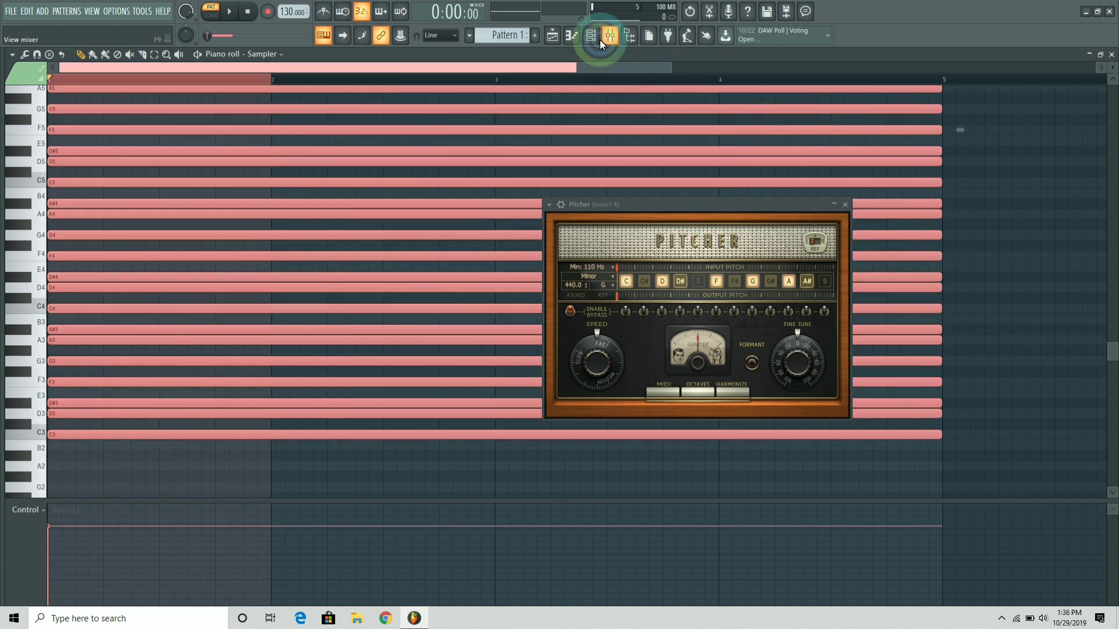
Add an FL Keys channel to the channel rack and open its piano roll
{"action": "left_click", "coordinate": [590, 35]}
{"action": "left_click", "coordinate": [299, 231]}
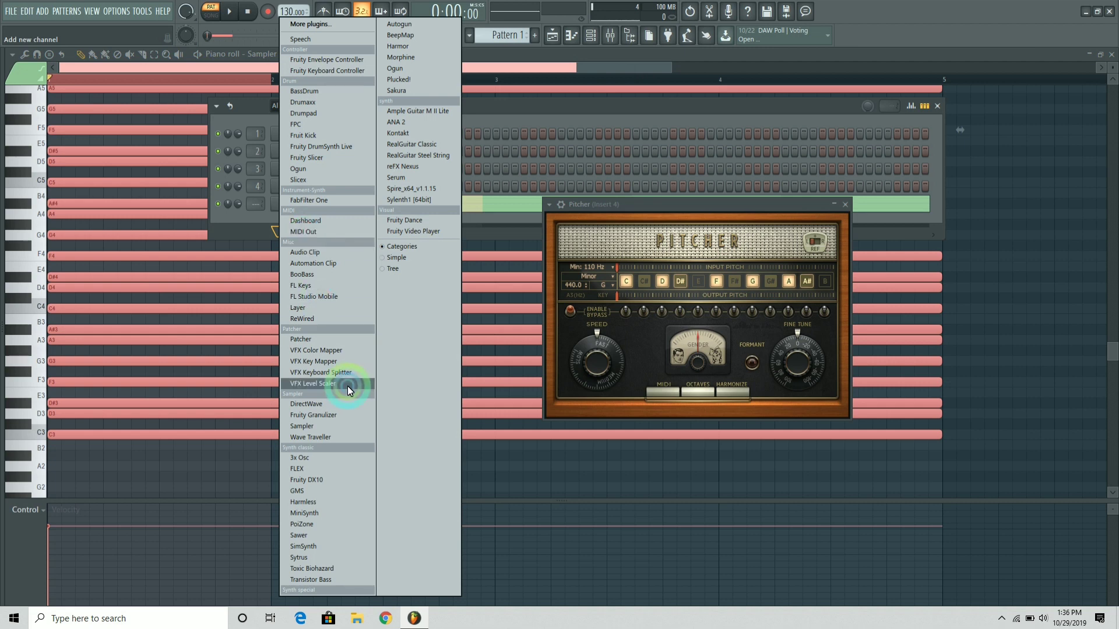
{"action": "left_click", "coordinate": [317, 286]}
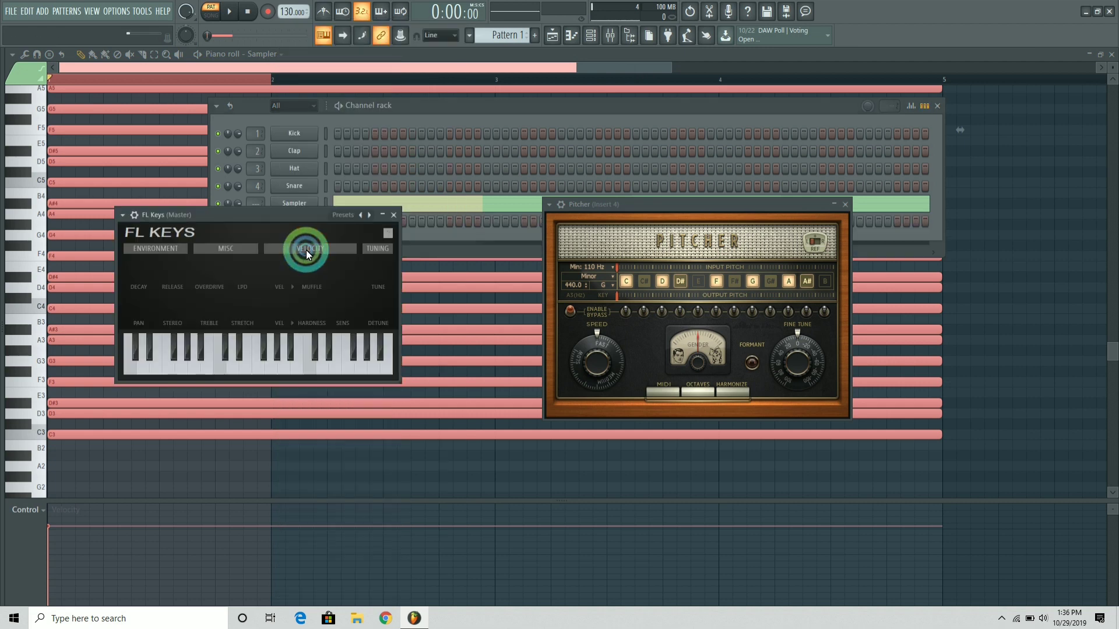
{"action": "right_click", "coordinate": [297, 221]}
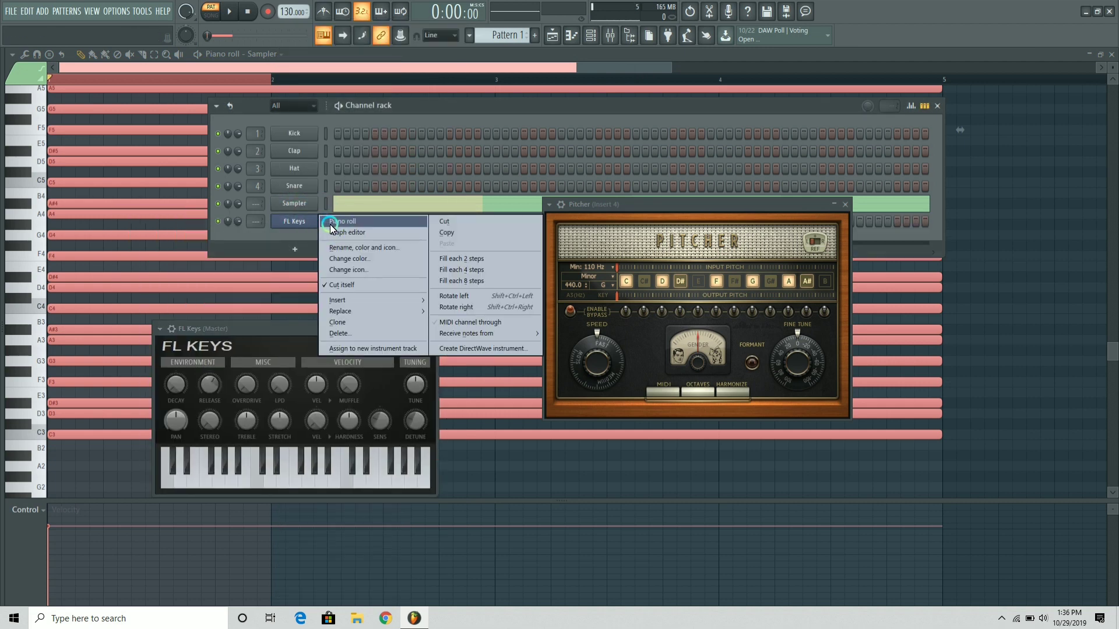
{"action": "left_click", "coordinate": [328, 223]}
{"action": "scroll", "coordinate": [74, 342], "scroll_direction": "up", "scroll_amount": 3}
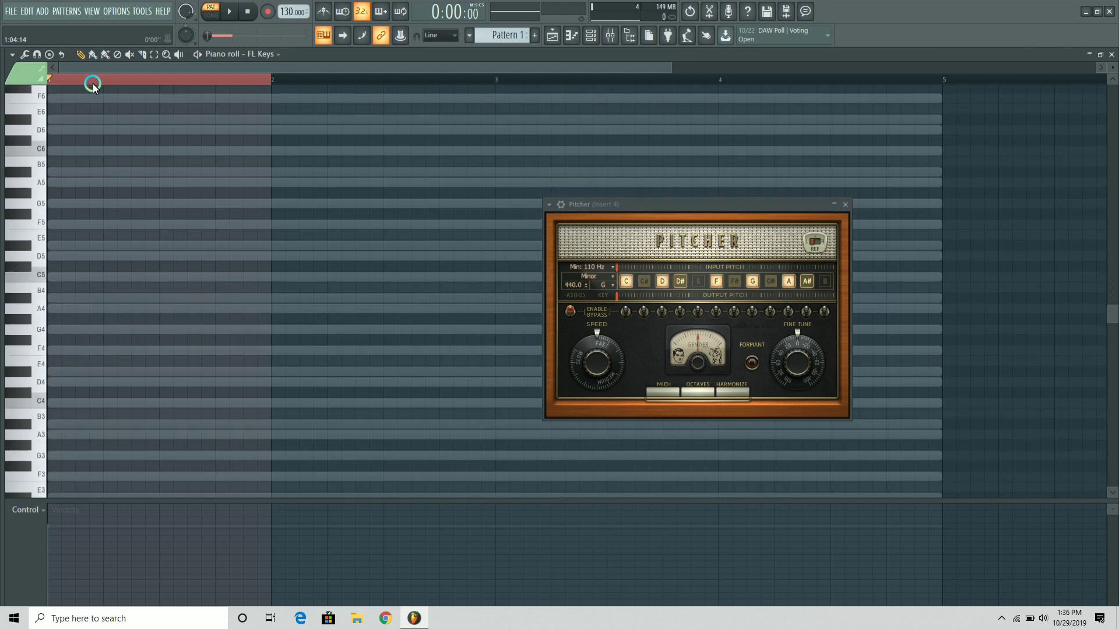
Move the Pitcher window clear of the note grid and draw a one-bar G4 note at the start of the pattern
{"action": "left_click", "coordinate": [52, 79]}
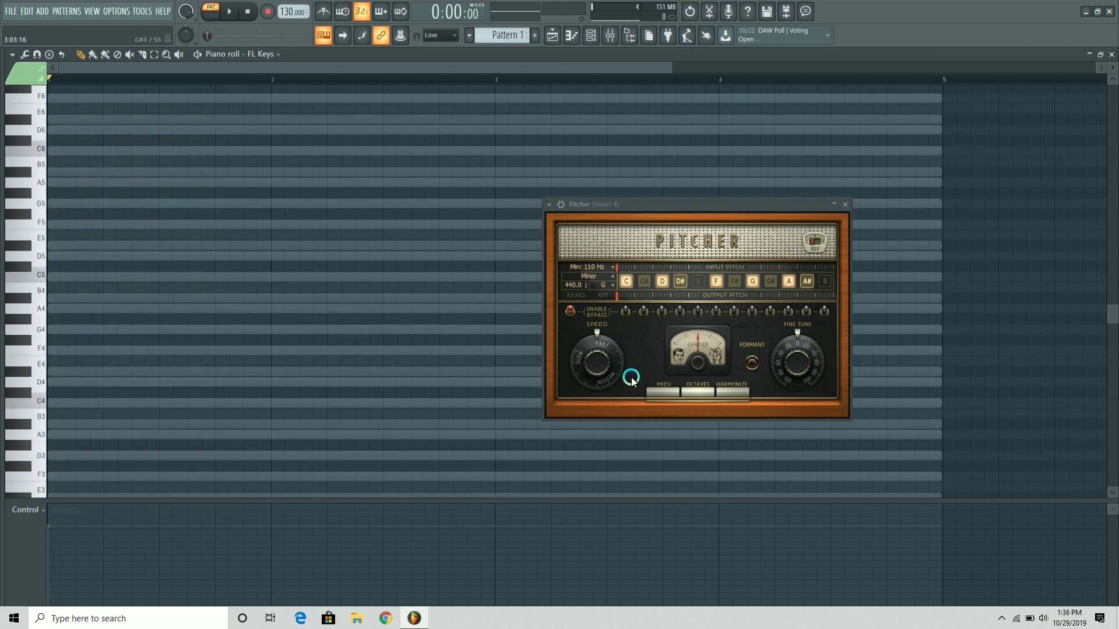
{"action": "left_click_drag", "start_coordinate": [631, 209], "coordinate": [752, 237]}
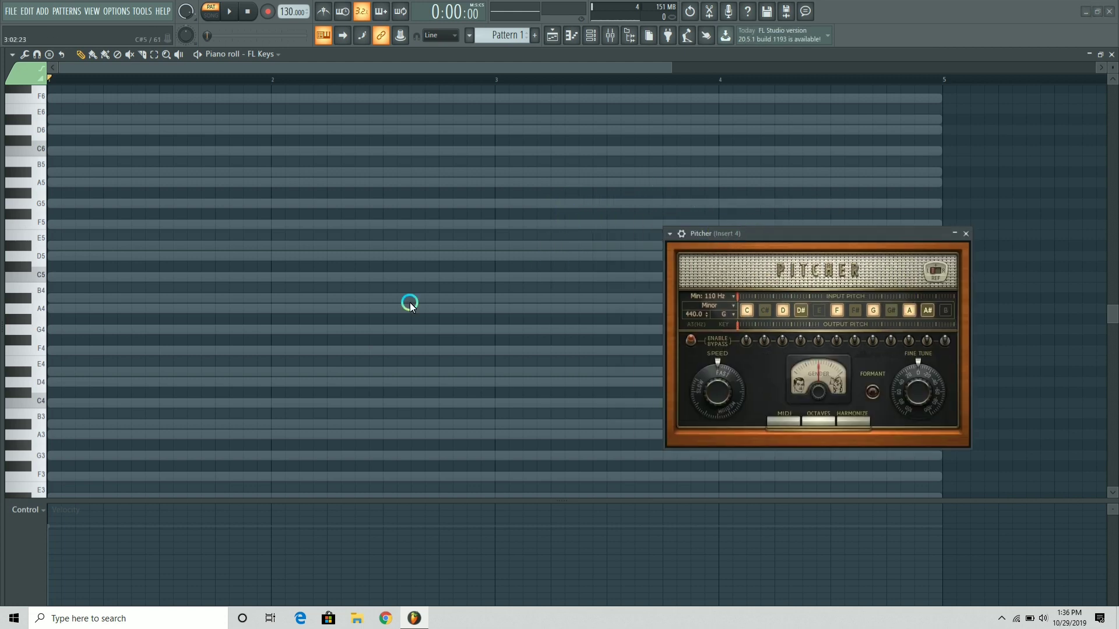
{"action": "left_click", "coordinate": [33, 330]}
{"action": "left_click", "coordinate": [28, 329]}
{"action": "left_click", "coordinate": [45, 333]}
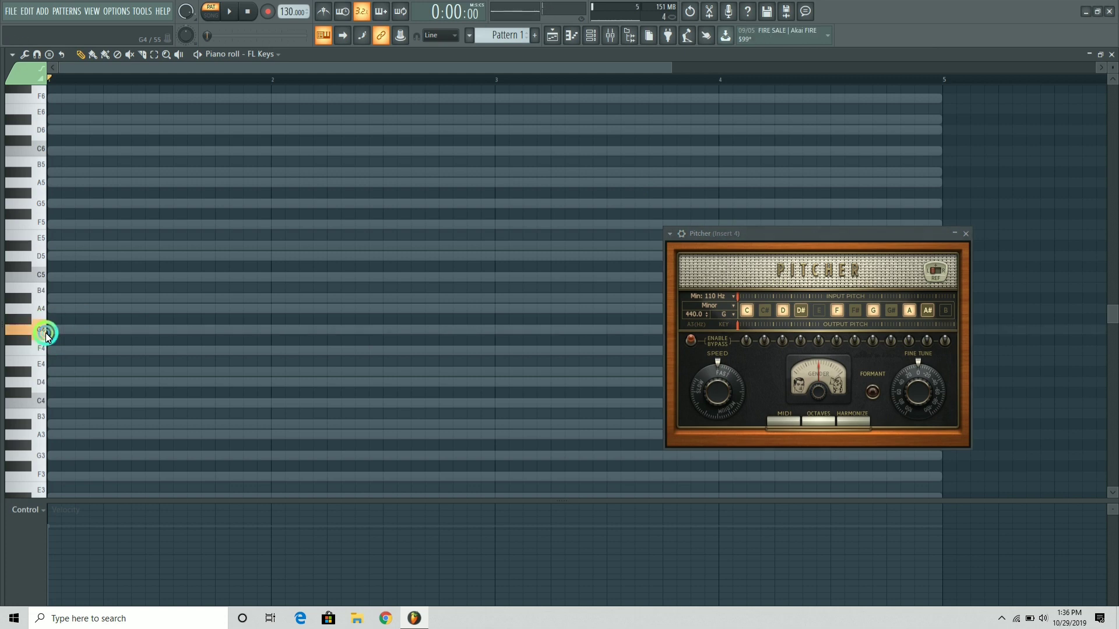
{"action": "left_click", "coordinate": [56, 333]}
{"action": "left_click_drag", "start_coordinate": [836, 245], "coordinate": [922, 529]}
{"action": "left_click_drag", "start_coordinate": [937, 329], "coordinate": [272, 348]}
{"action": "left_click", "coordinate": [50, 333]}
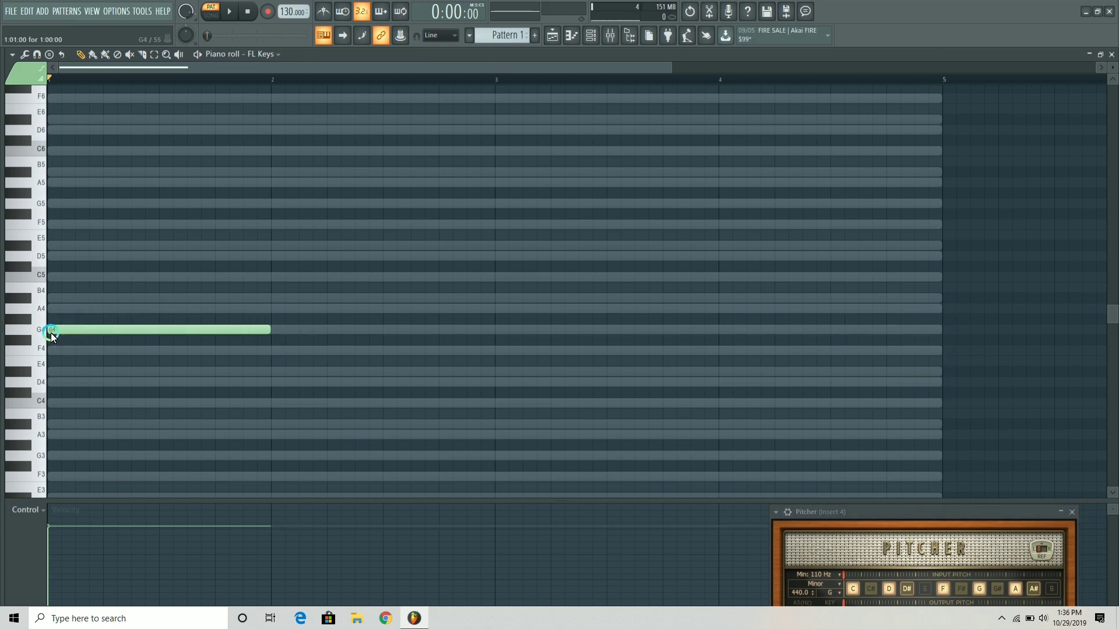
Add one-bar A#4 and D5 notes above the G4 to complete the G minor chord in bar 1
{"action": "left_click", "coordinate": [40, 323]}
{"action": "left_click", "coordinate": [49, 303]}
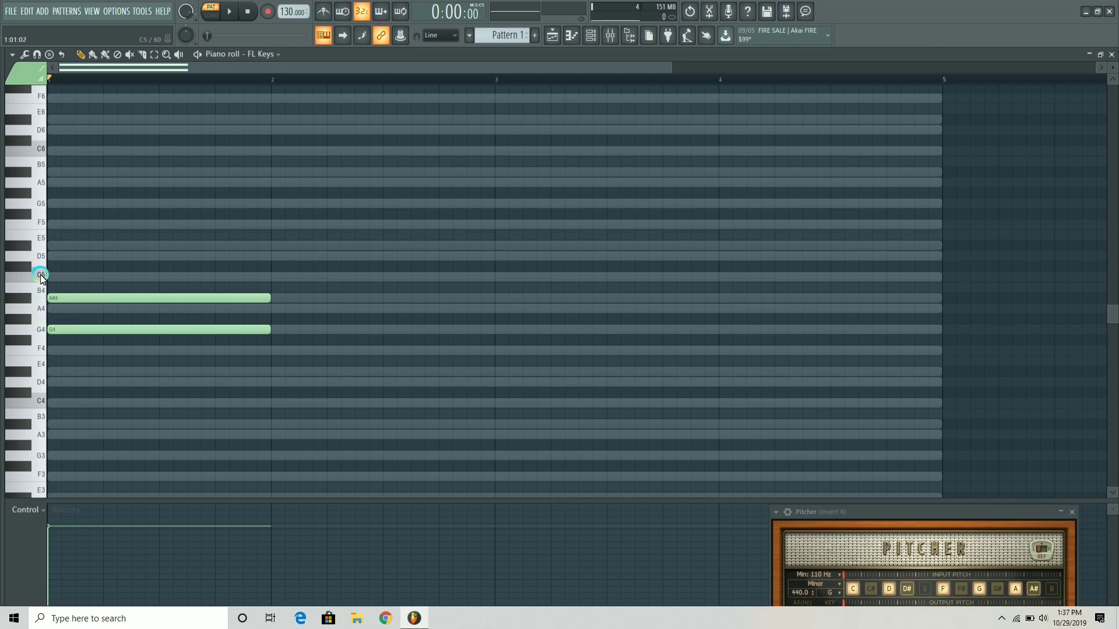
{"action": "left_click", "coordinate": [74, 258]}
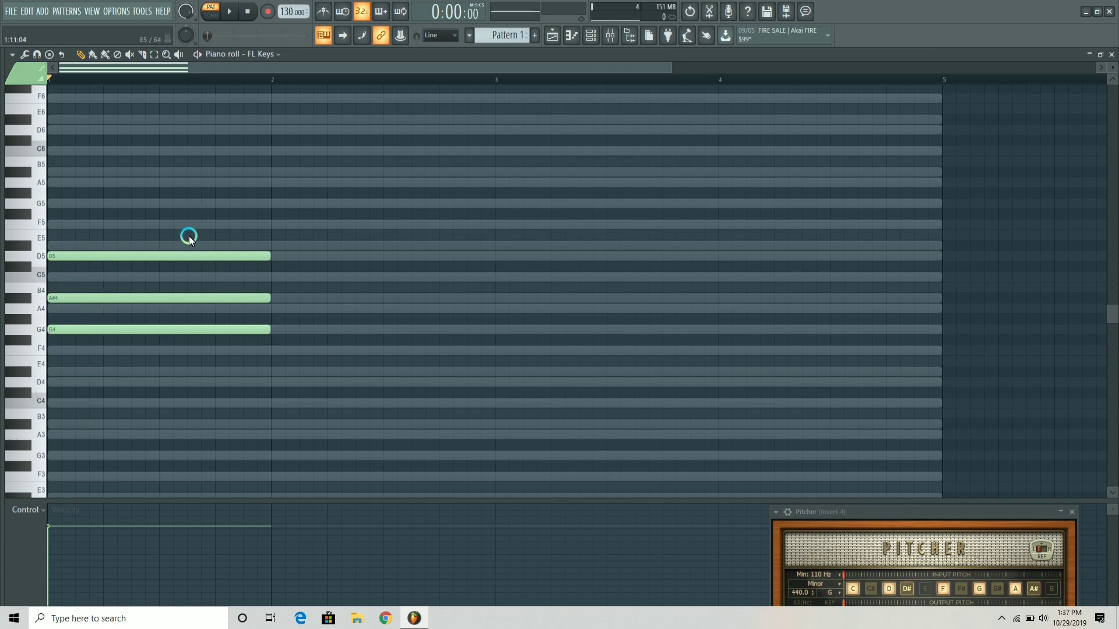
Copy the first chord to bar 2 starting on F4, and replace its G#4 with A4 to fit the scale
{"action": "key", "text": "ctrl+a"}
{"action": "left_click_drag", "start_coordinate": [167, 329], "coordinate": [393, 343]}
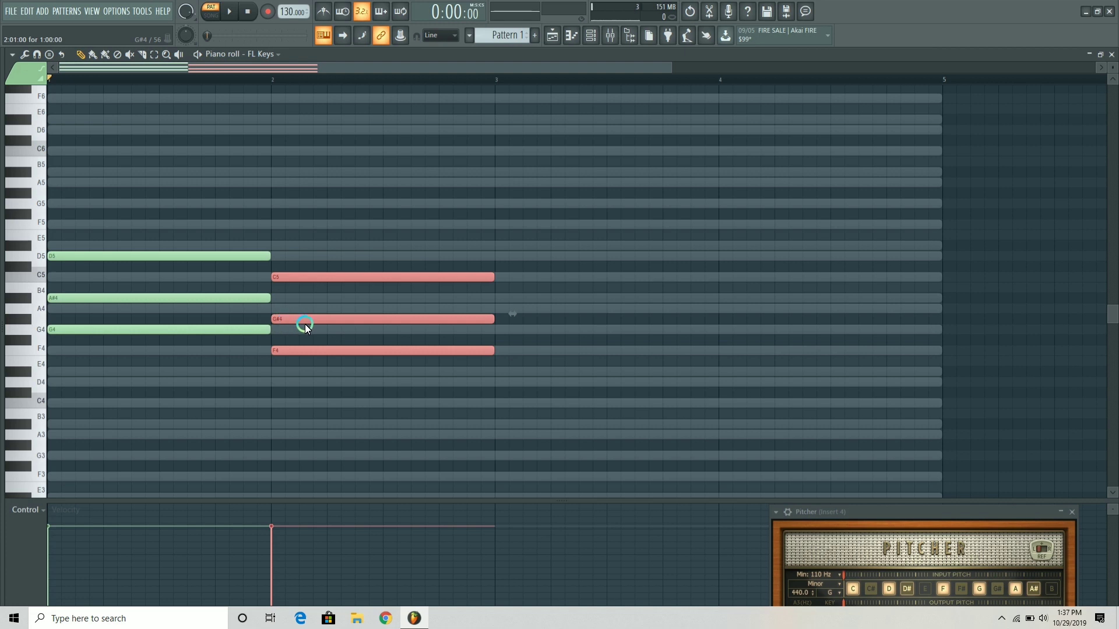
{"action": "left_click", "coordinate": [338, 306]}
{"action": "right_click", "coordinate": [337, 307]}
{"action": "left_click_drag", "start_coordinate": [285, 323], "coordinate": [308, 310]}
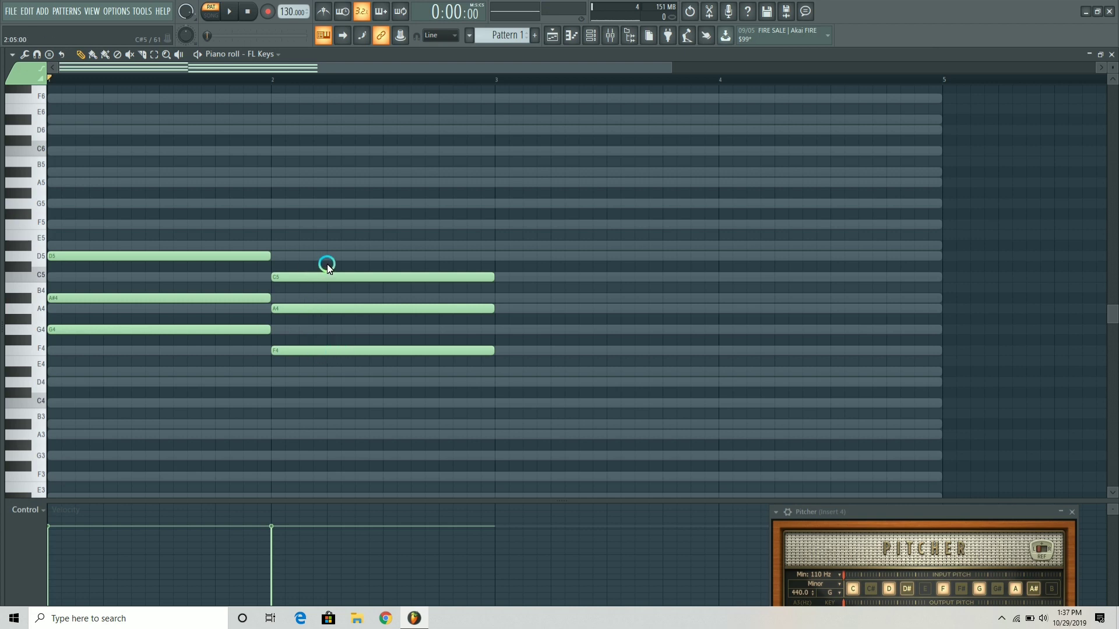
Copy chords into bar 3 as D#4, G4, A#4 and bar 4 as F4, A4, C5, and play the progression
{"action": "left_click_drag", "start_coordinate": [327, 264], "coordinate": [534, 383], "text": "ctrl"}
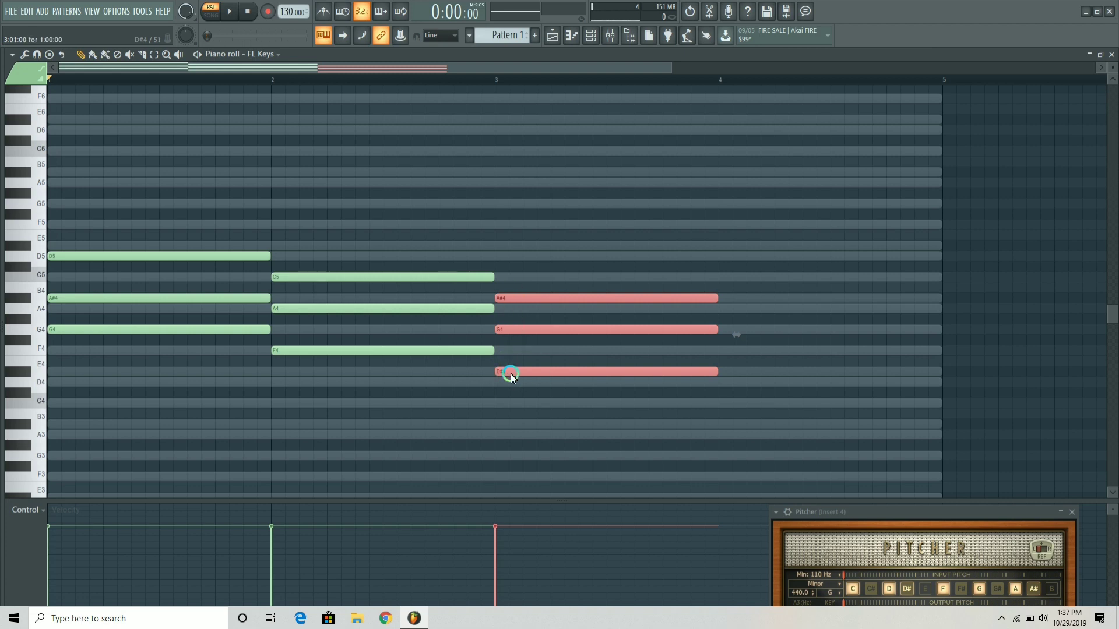
{"action": "left_click_drag", "start_coordinate": [510, 373], "coordinate": [781, 371], "text": "ctrl"}
{"action": "left_click_drag", "start_coordinate": [674, 279], "coordinate": [822, 360], "text": "ctrl"}
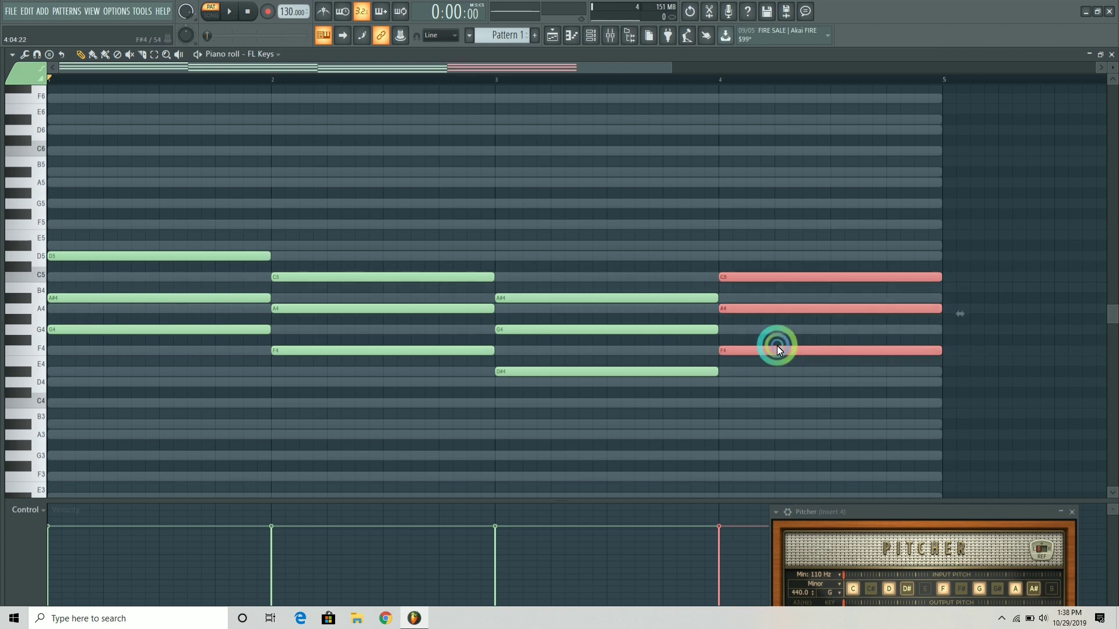
{"action": "mouse_move", "coordinate": [748, 352]}
{"action": "left_mouse_down"}
{"action": "mouse_move", "coordinate": [757, 357]}
{"action": "mouse_move", "coordinate": [745, 355]}
{"action": "left_mouse_up"}
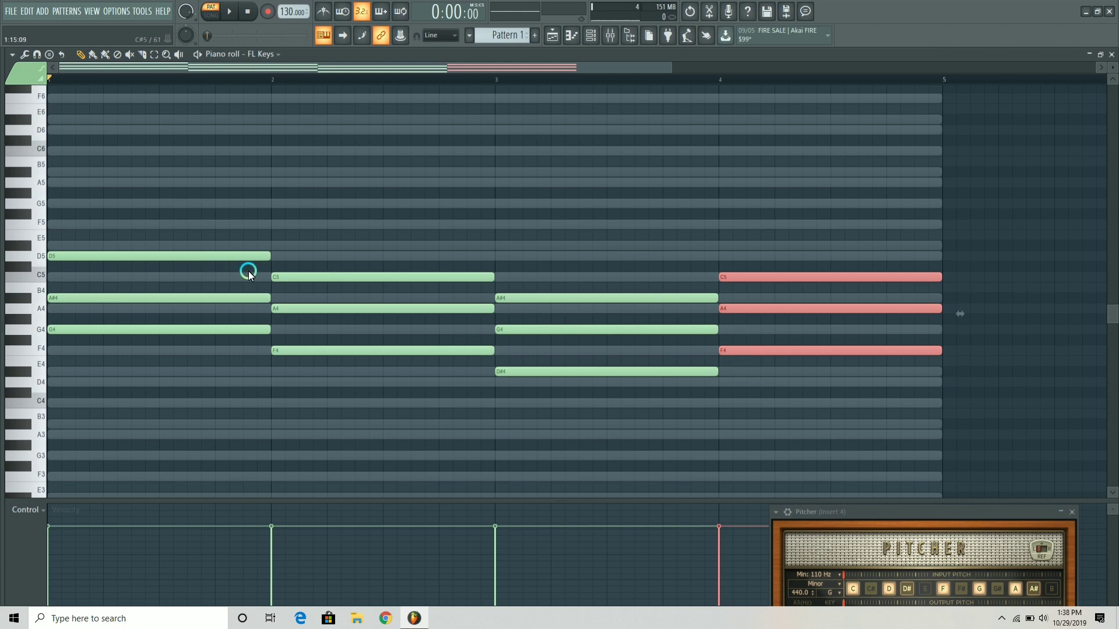
{"action": "key", "text": "space"}
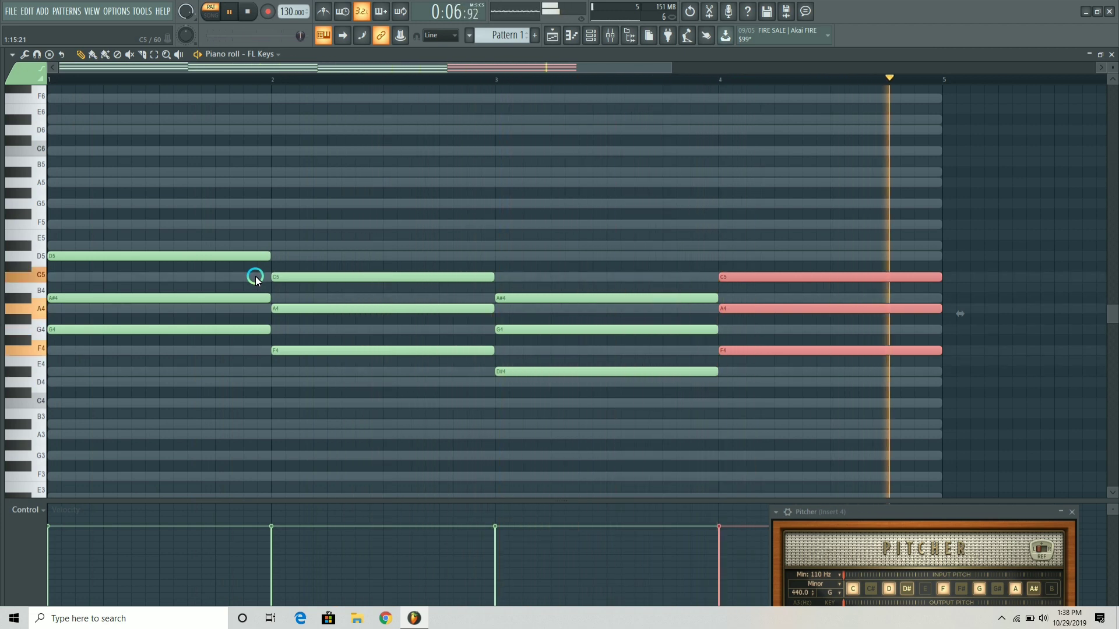
{"action": "key", "text": "space"}
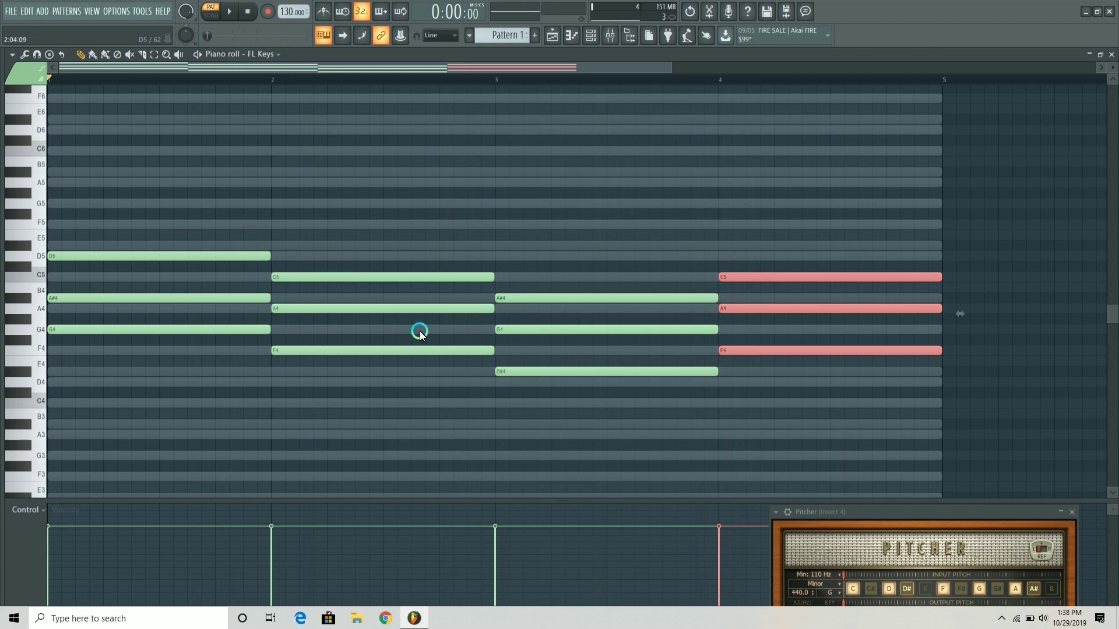
Move the Pitcher window up so its scale settings are reachable and switch its scale to Major
{"action": "left_click", "coordinate": [830, 592]}
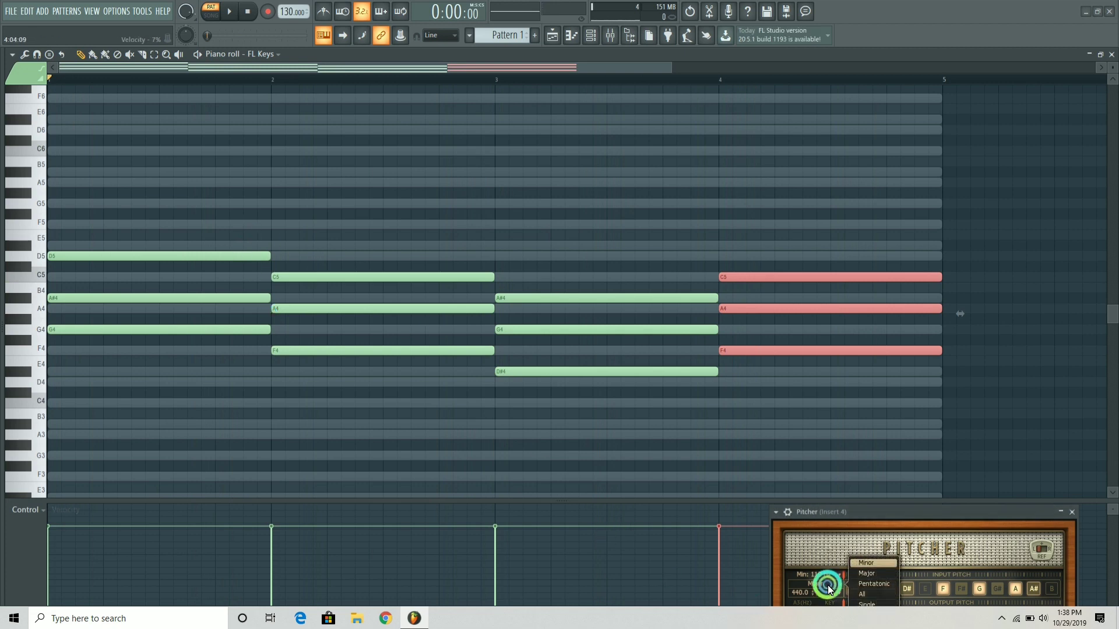
{"action": "left_click", "coordinate": [869, 517]}
{"action": "left_click_drag", "start_coordinate": [869, 517], "coordinate": [859, 440]}
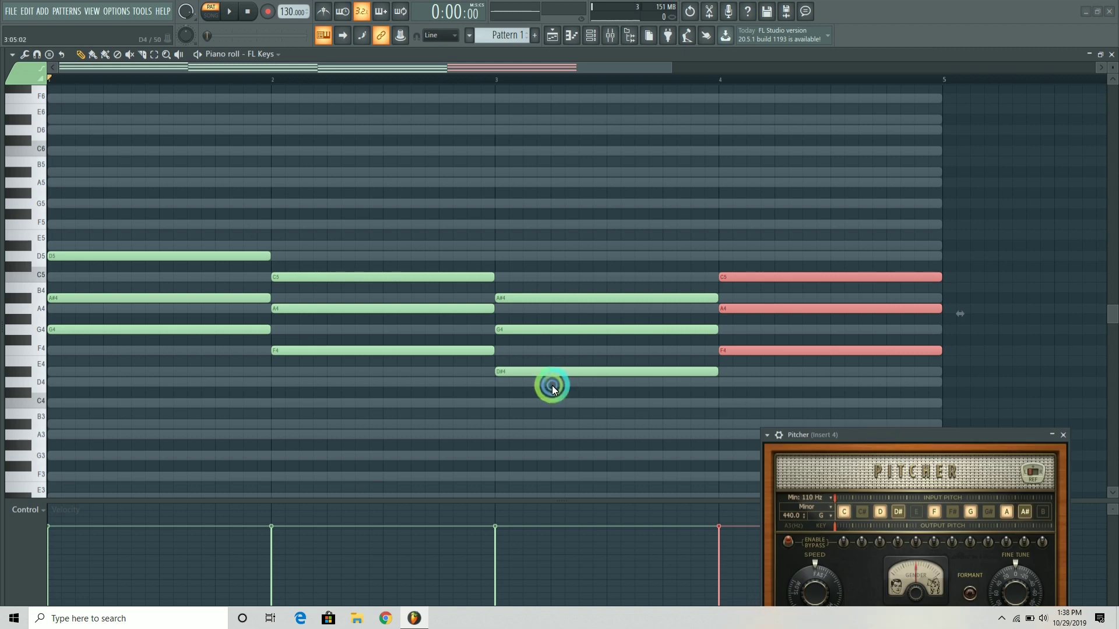
{"action": "left_click", "coordinate": [815, 509]}
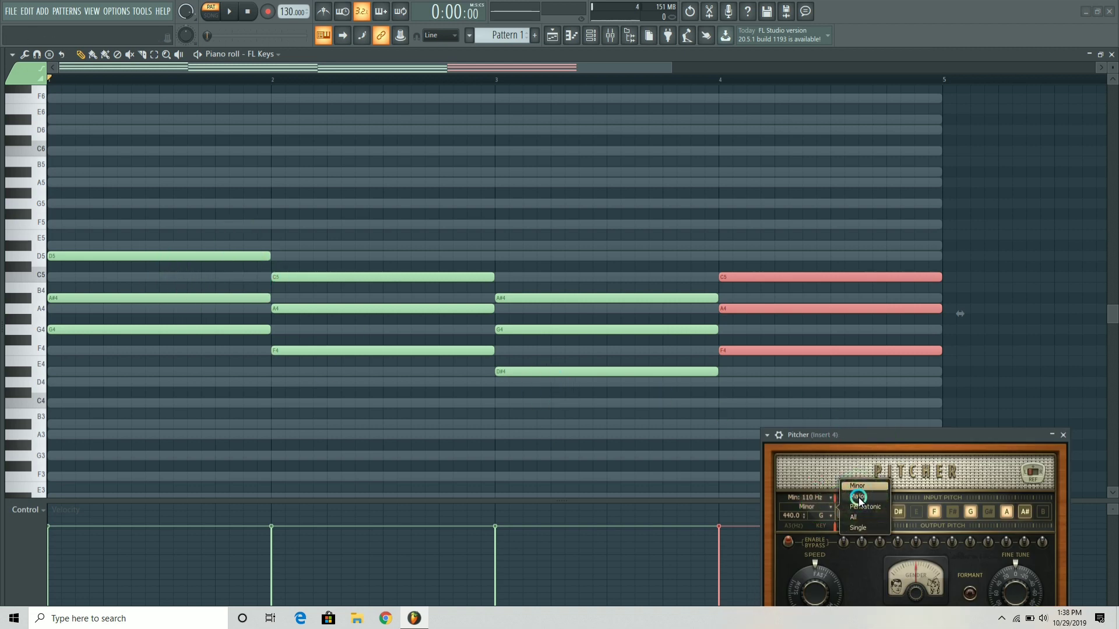
{"action": "left_click", "coordinate": [855, 499]}
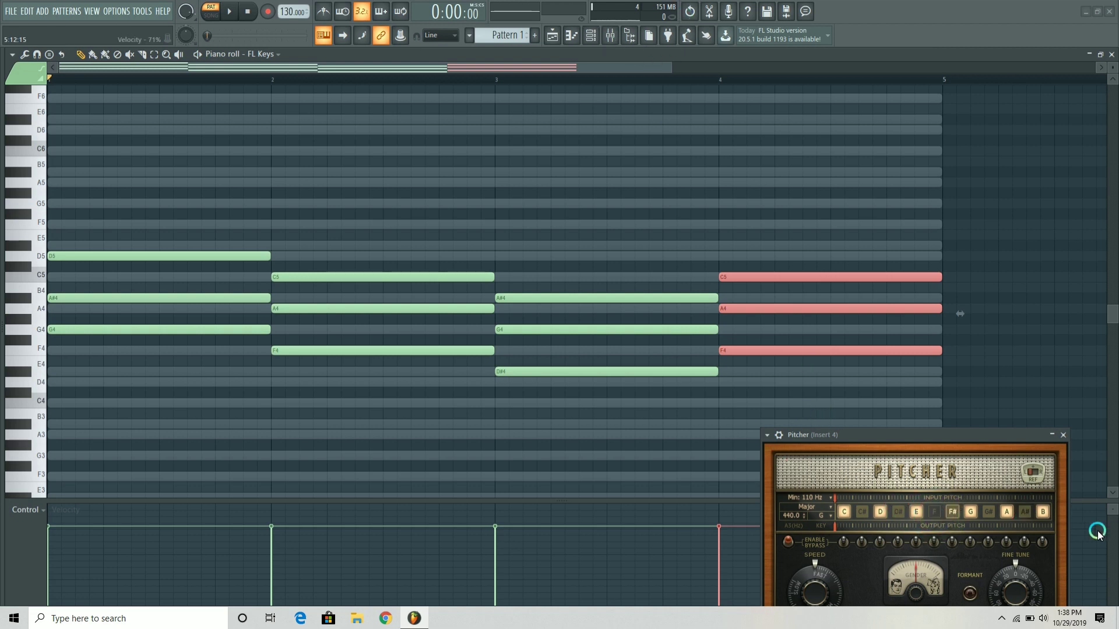
Cut the Sampler channel's scale notes and delete all the chords in the FL Keys piano roll
{"action": "left_click", "coordinate": [571, 35]}
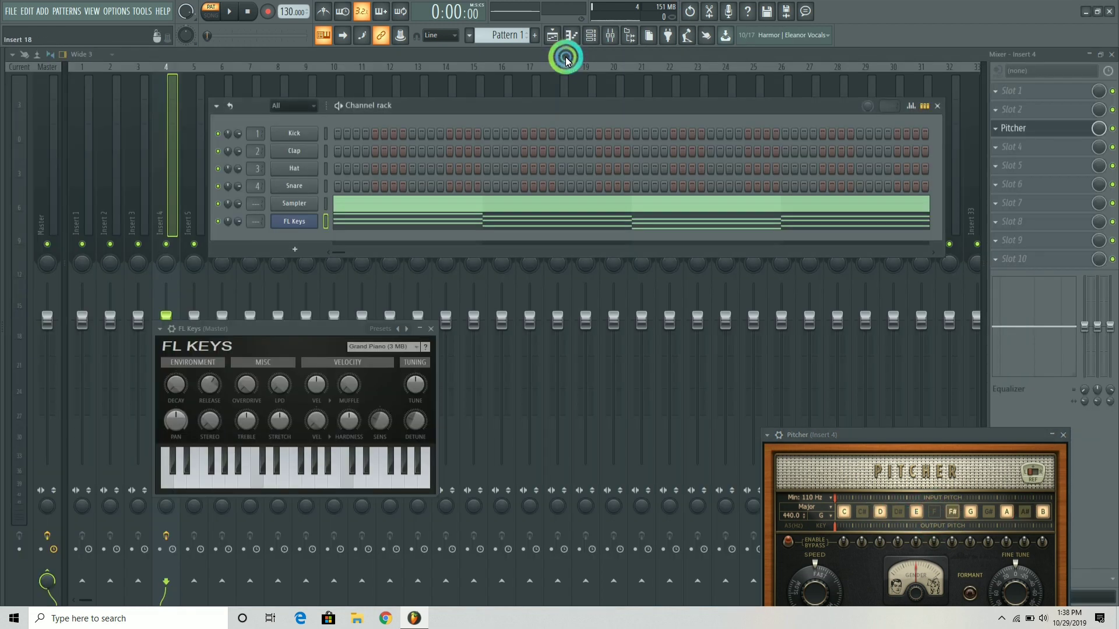
{"action": "key", "text": "ctrl+x"}
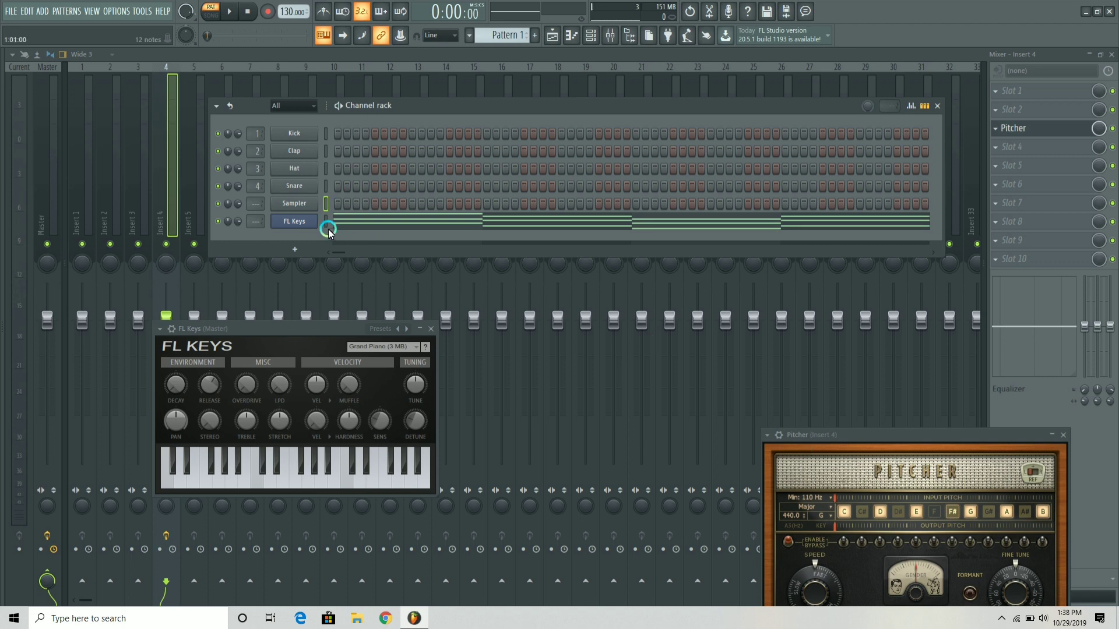
{"action": "right_click", "coordinate": [312, 220]}
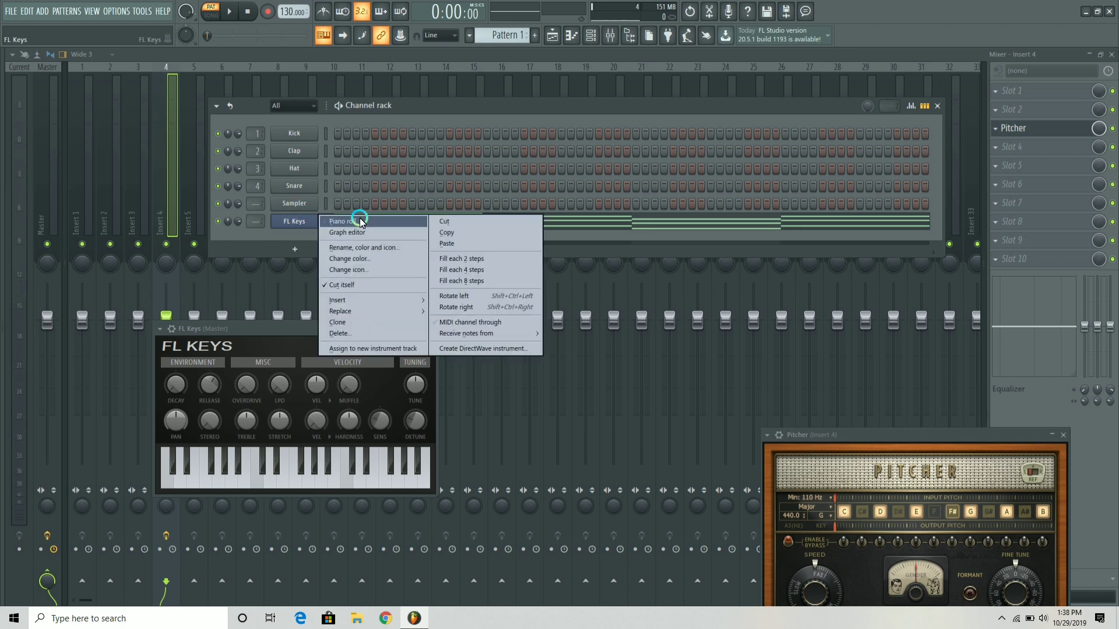
{"action": "left_click", "coordinate": [358, 217]}
{"action": "right_click", "coordinate": [215, 437]}
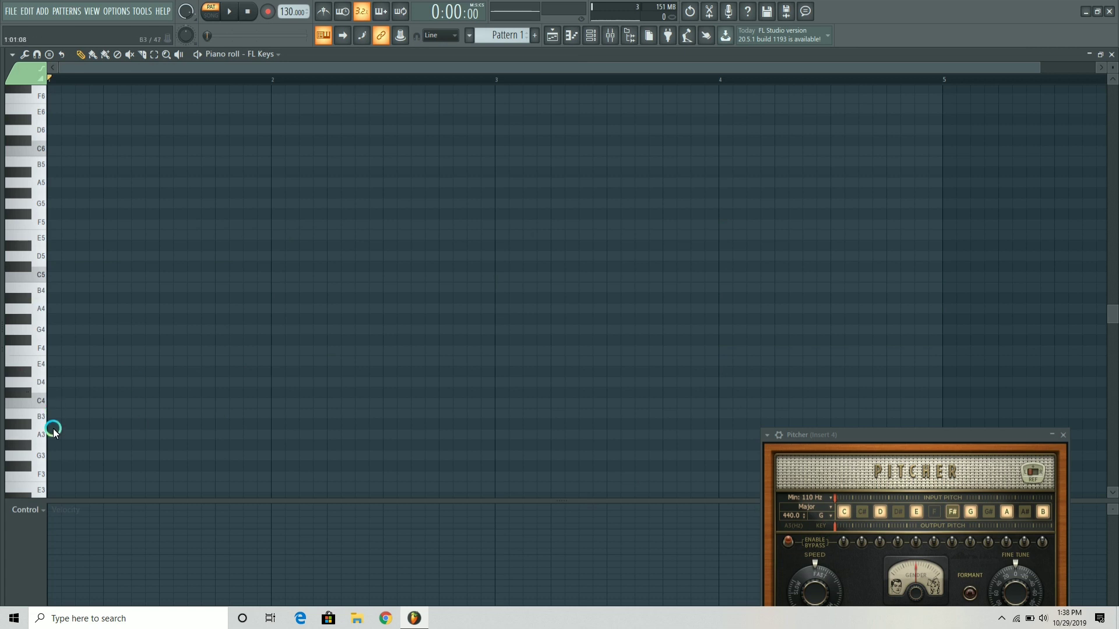
Draw a one-bar G major chord of G4, B4 and D5 in bar 1, following Pitcher's highlighted notes
{"action": "left_click", "coordinate": [58, 330]}
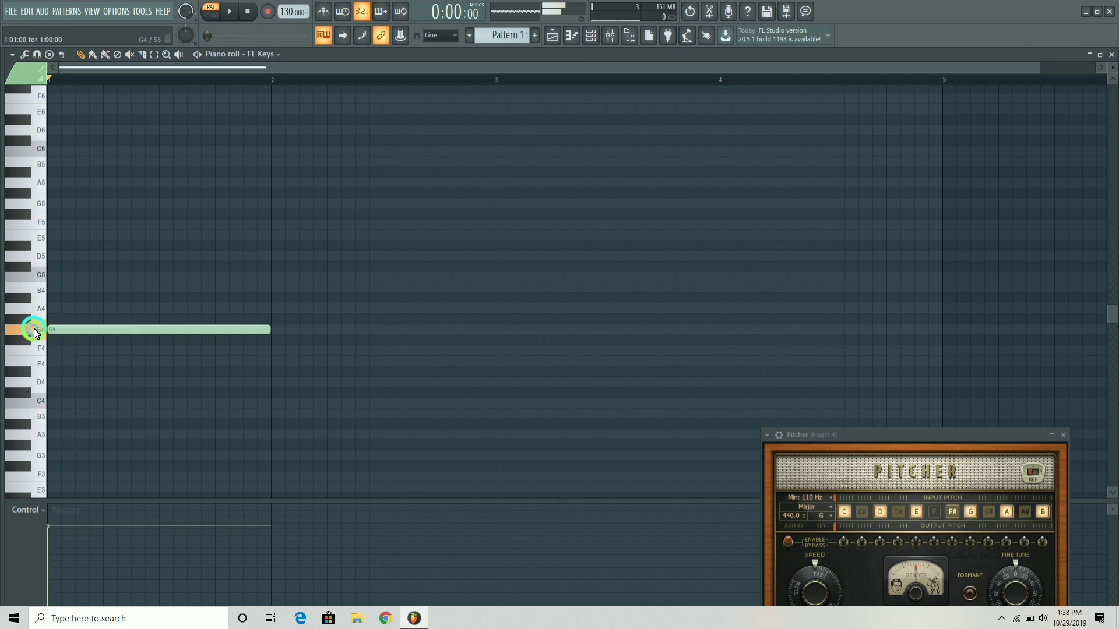
{"action": "left_click", "coordinate": [1019, 513]}
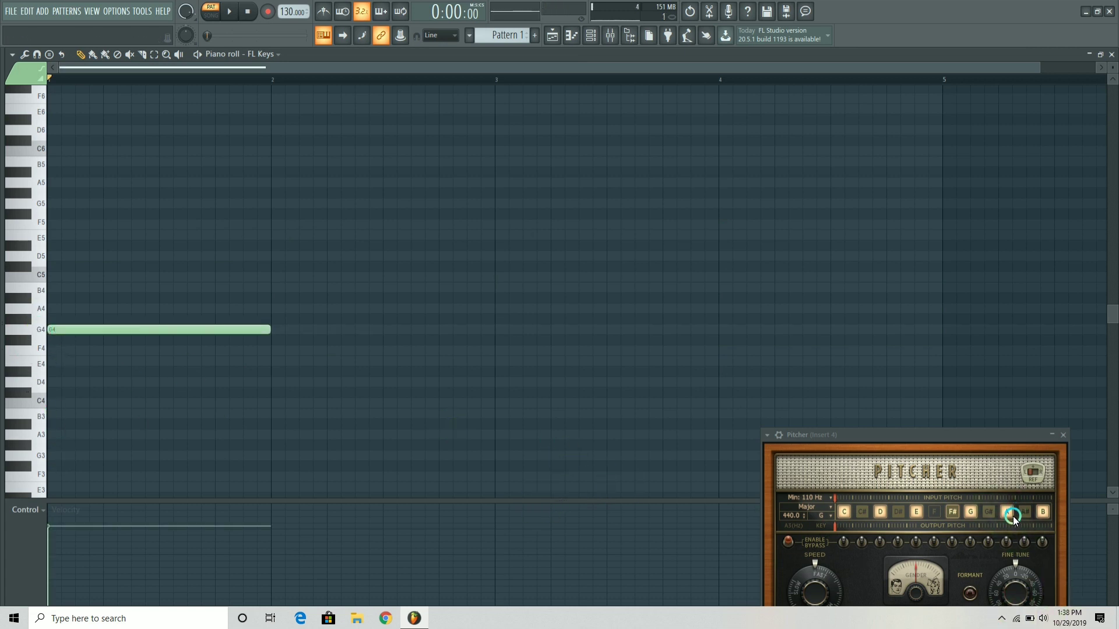
{"action": "left_click", "coordinate": [1044, 518]}
{"action": "left_click", "coordinate": [67, 288]}
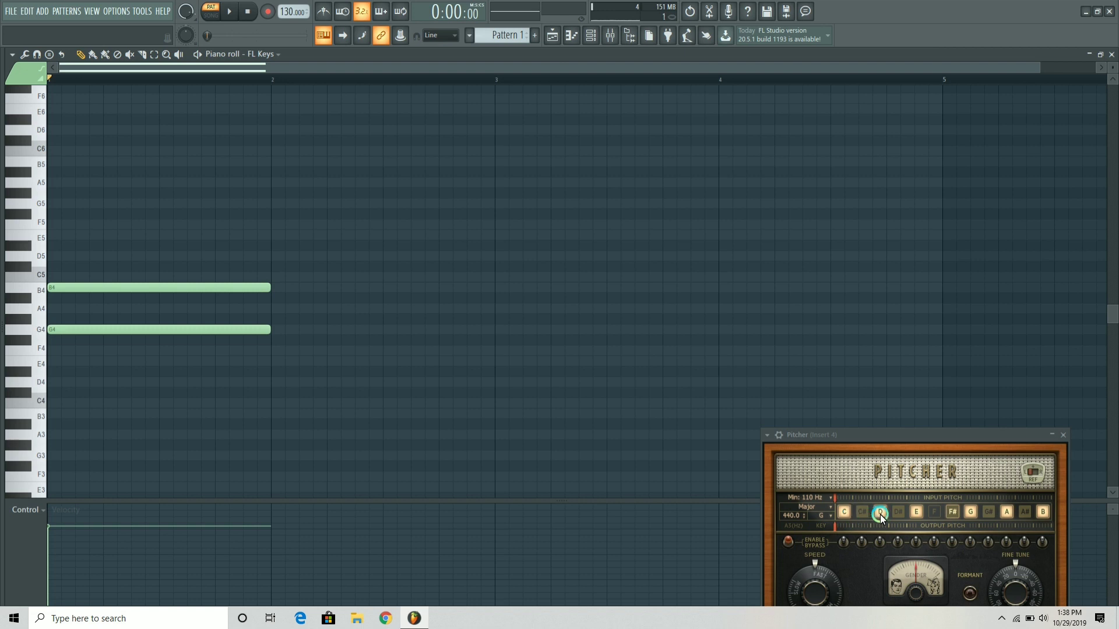
{"action": "left_click", "coordinate": [59, 256]}
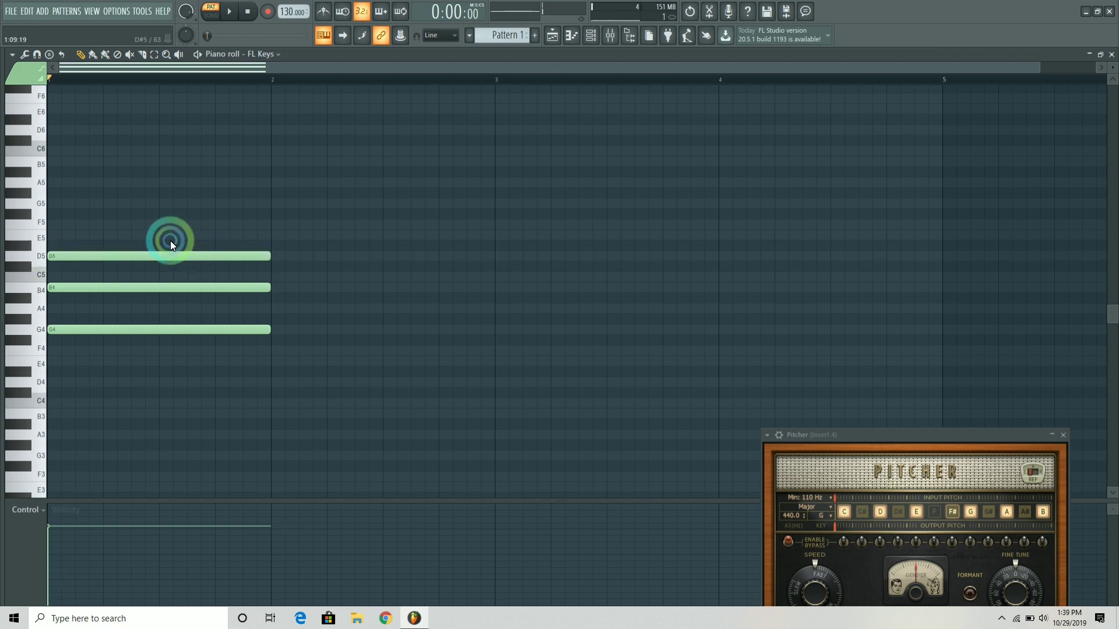
Copy the chord to bar 2, correcting it to E4, G4, B4, and copy that chord to bar 3 as A4, C5, E5
{"action": "left_click_drag", "start_coordinate": [170, 240], "coordinate": [357, 366]}
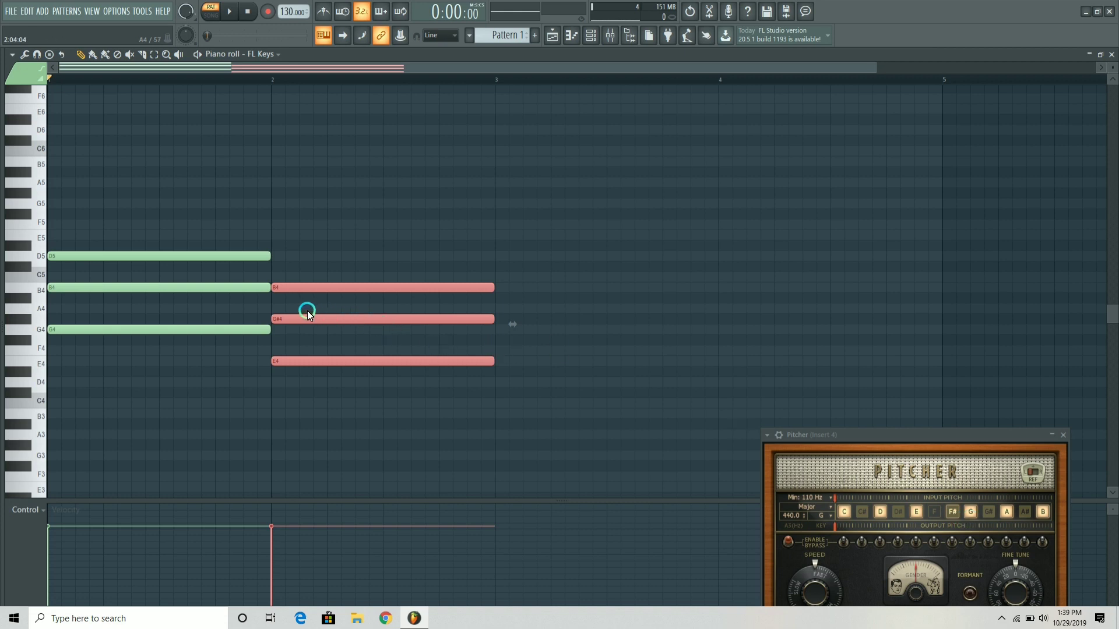
{"action": "right_click", "coordinate": [288, 317]}
{"action": "left_click", "coordinate": [274, 328]}
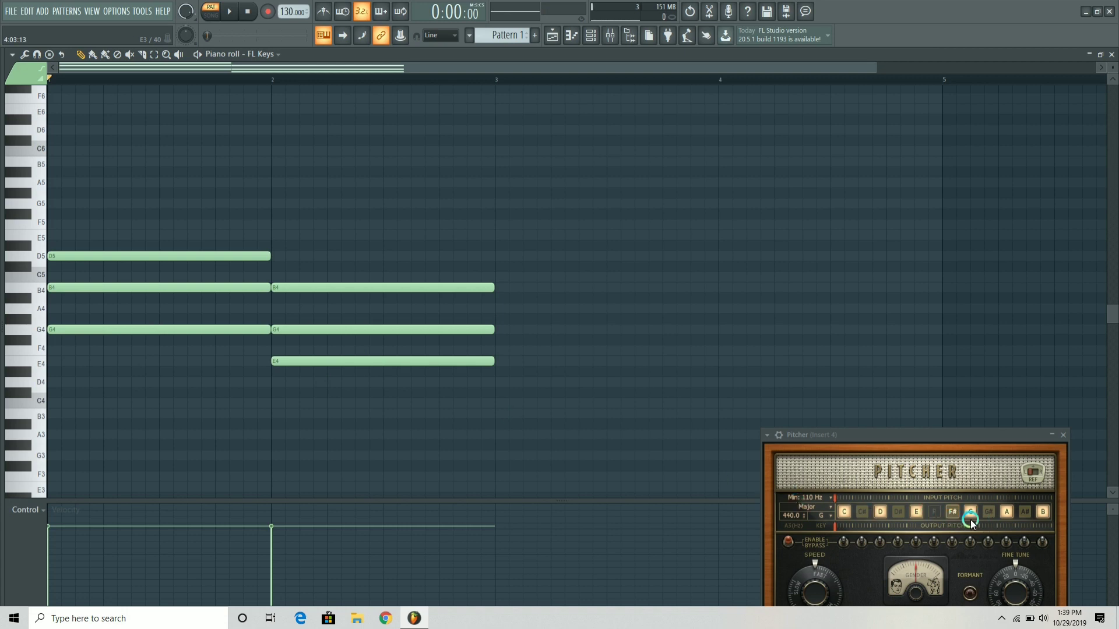
{"action": "left_click", "coordinate": [1019, 521]}
{"action": "left_click_drag", "start_coordinate": [366, 266], "coordinate": [587, 307]}
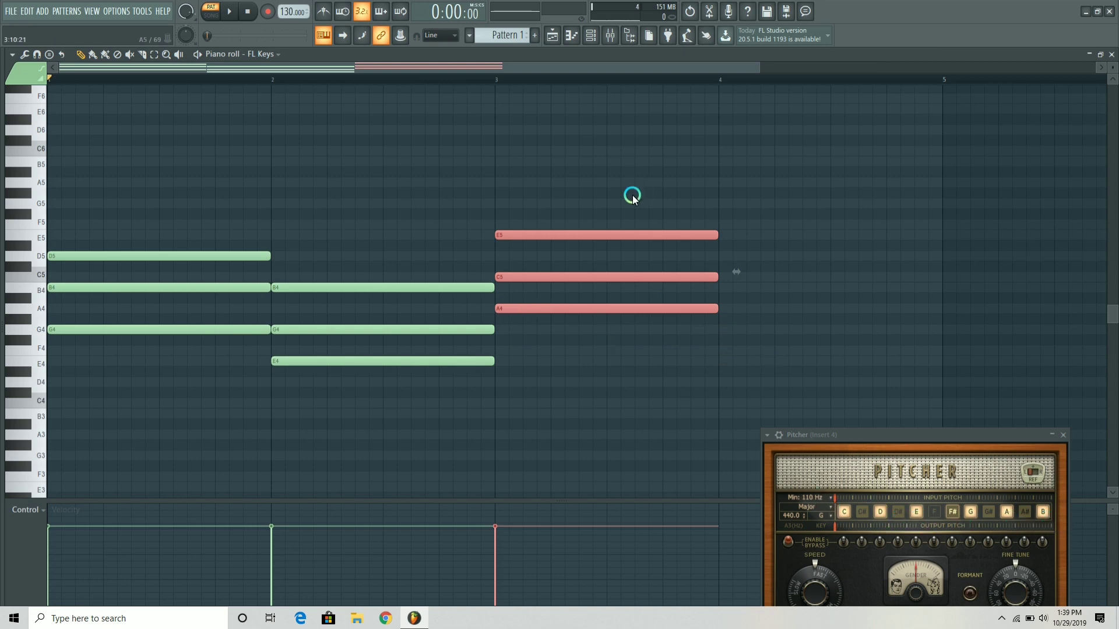
Copy the bar 3 chord to bar 4 starting on D4, replace its F4 with F#4, and play the progression
{"action": "left_click", "coordinate": [590, 278]}
{"action": "left_click_drag", "start_coordinate": [590, 279], "coordinate": [813, 351]}
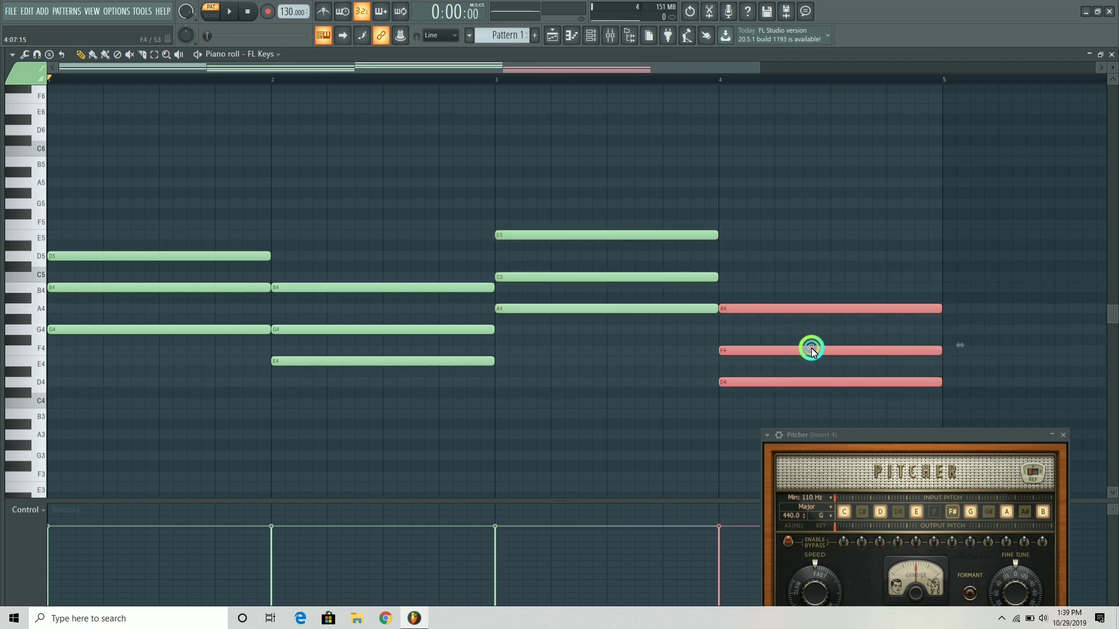
{"action": "scroll", "coordinate": [725, 348], "scroll_direction": "down", "scroll_amount": 3}
{"action": "left_click", "coordinate": [938, 546]}
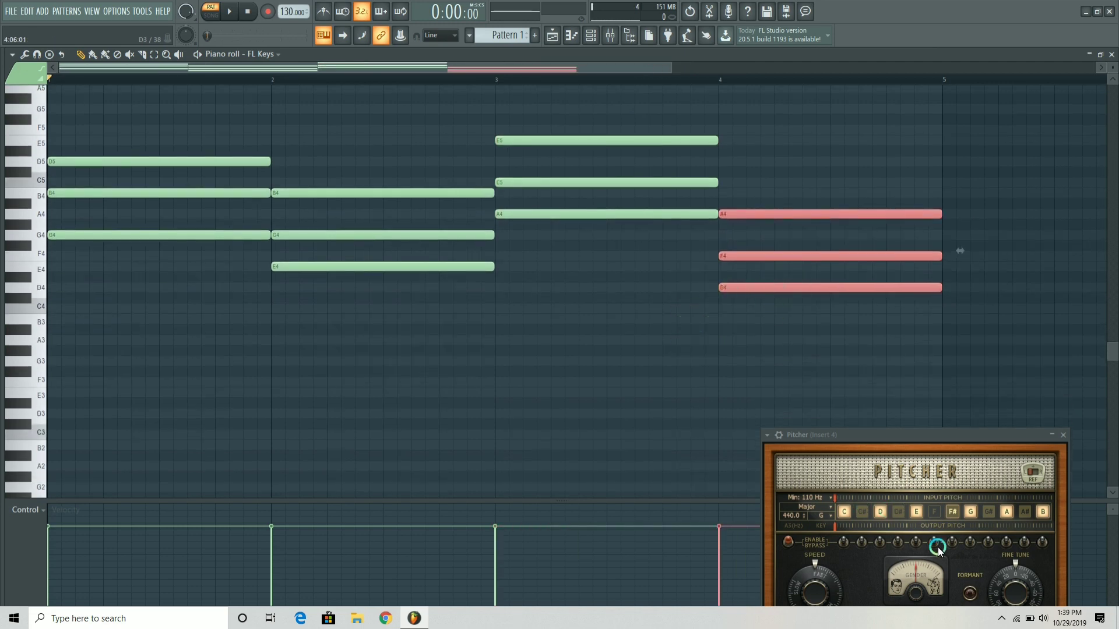
{"action": "left_click", "coordinate": [898, 512]}
{"action": "right_click", "coordinate": [741, 255]}
{"action": "left_click", "coordinate": [722, 246]}
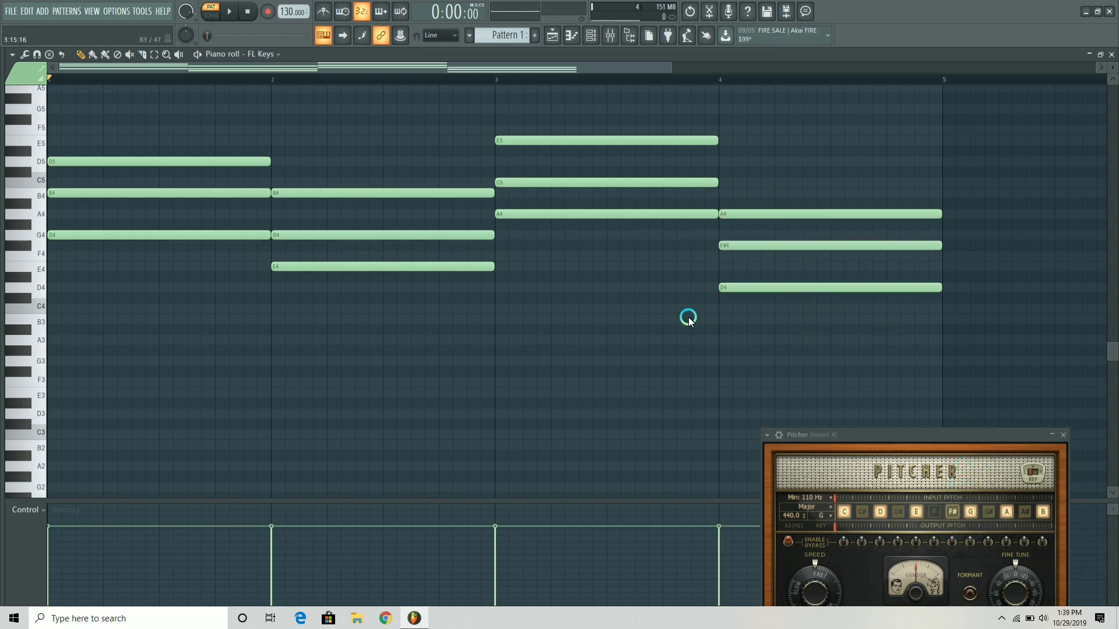
{"action": "key", "text": "space"}
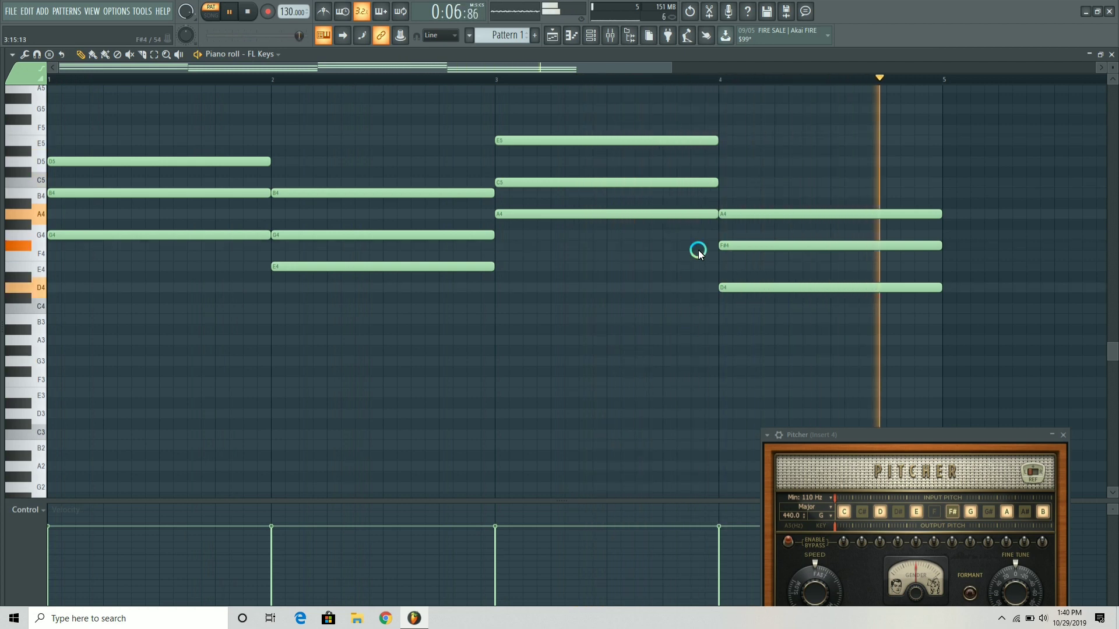
{"action": "key", "text": "space"}
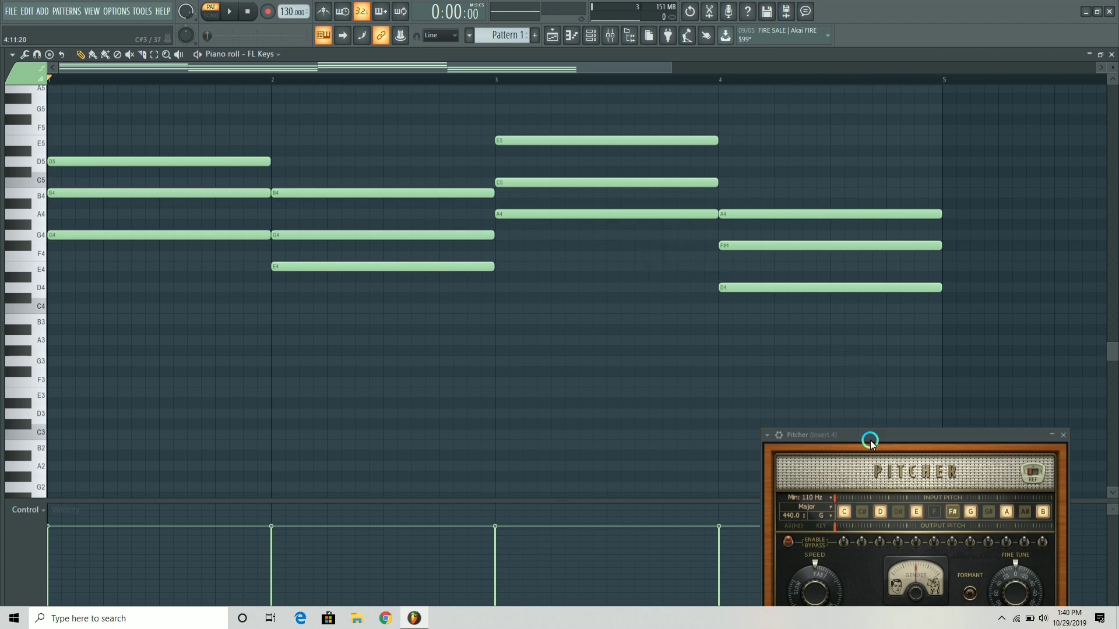
Move the Pitcher window over the middle of the piano roll so its full interface shows
{"action": "left_click_drag", "start_coordinate": [871, 443], "coordinate": [592, 295]}
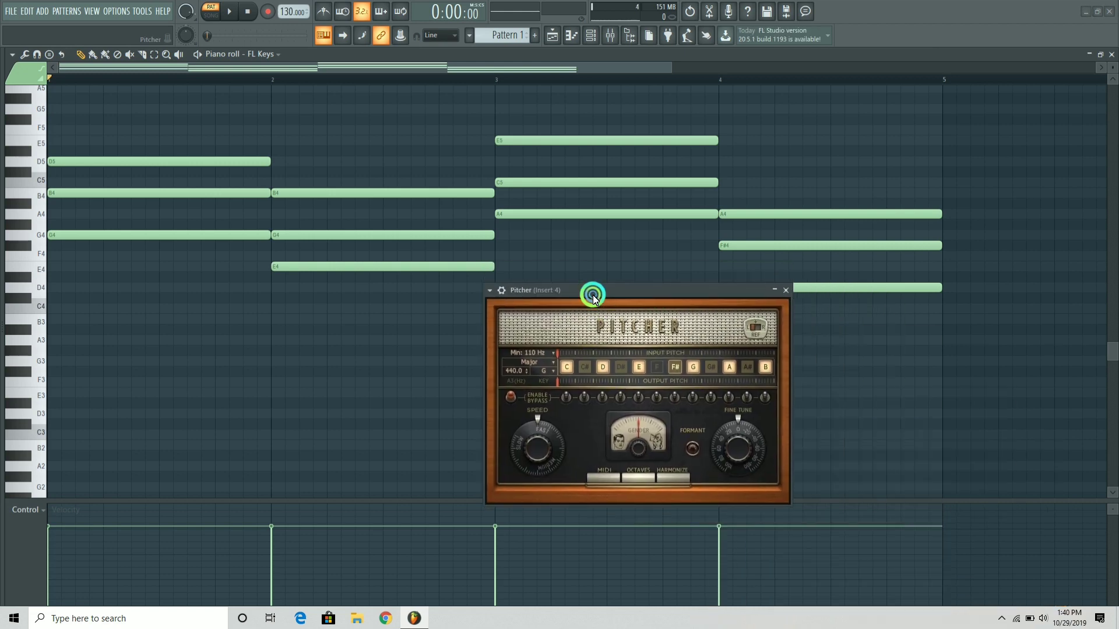
{"action": "left_click", "coordinate": [713, 320]}
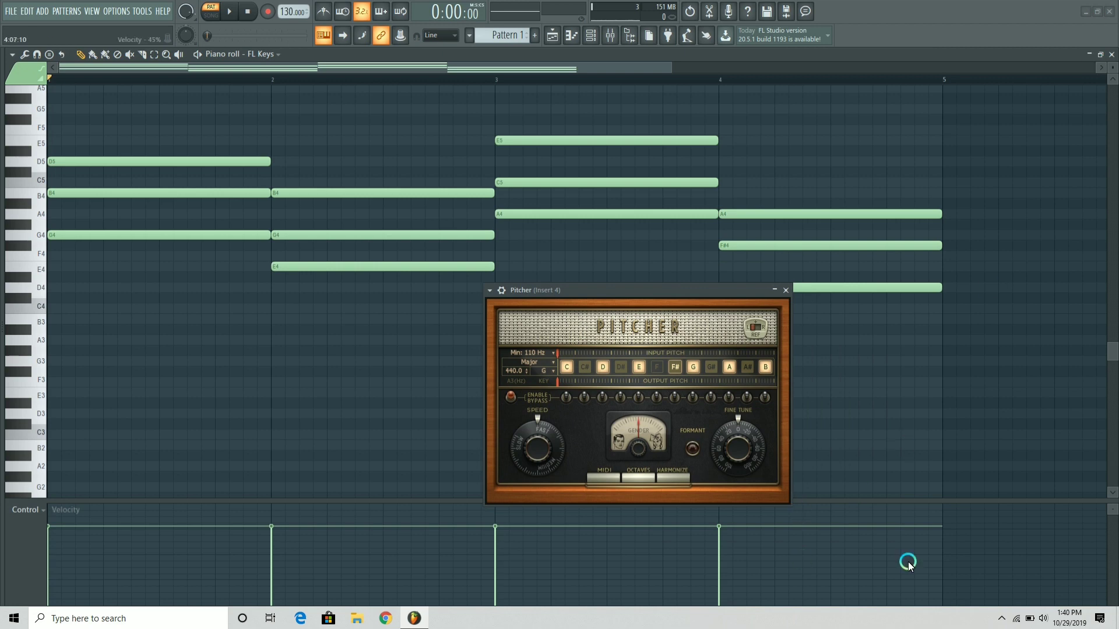
{"action": "left_click", "coordinate": [998, 619]}
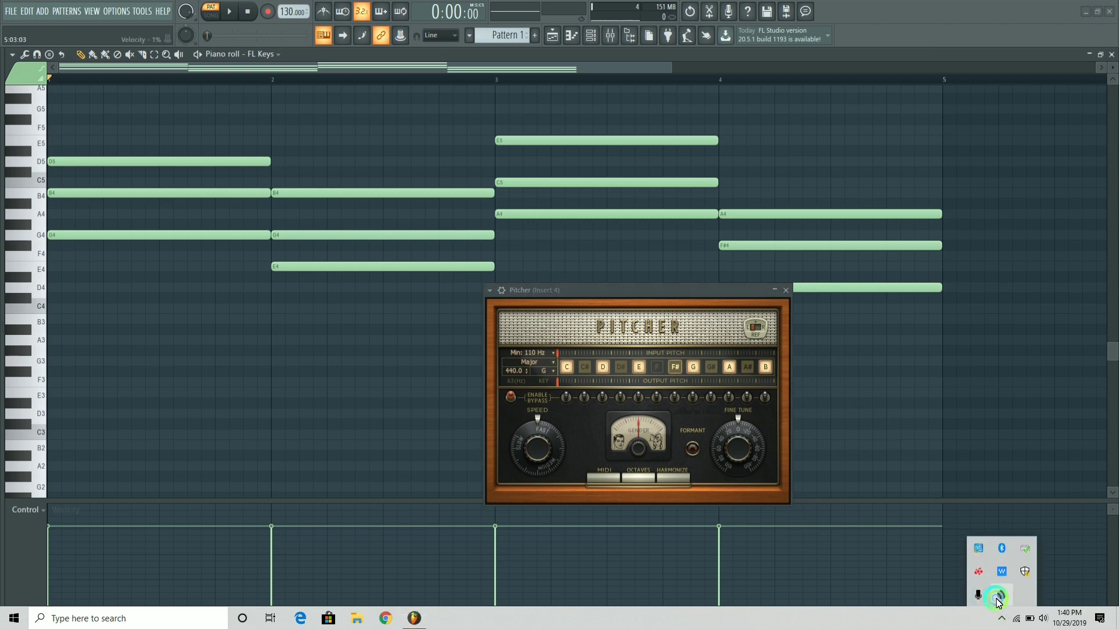